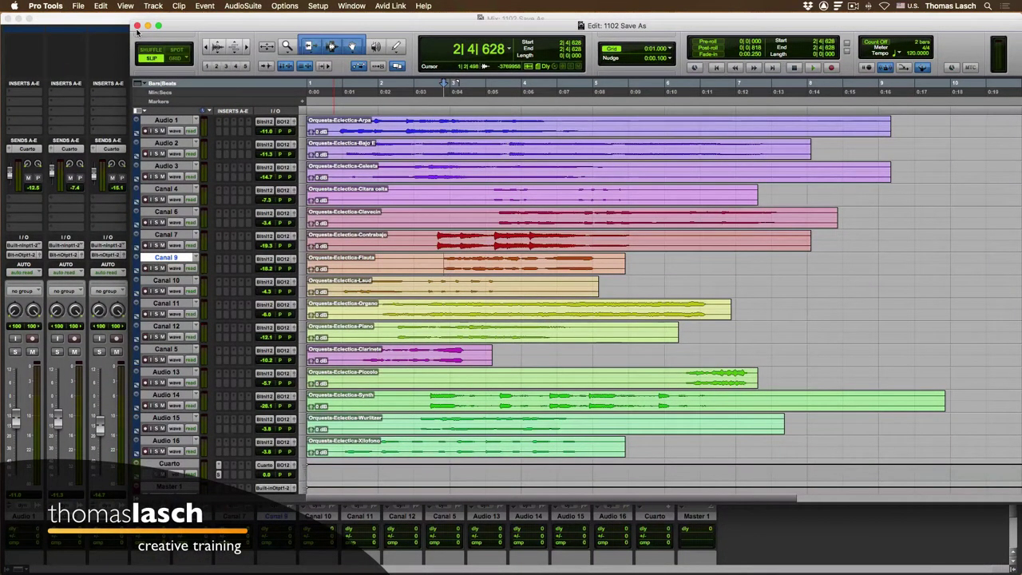
click(80, 8)
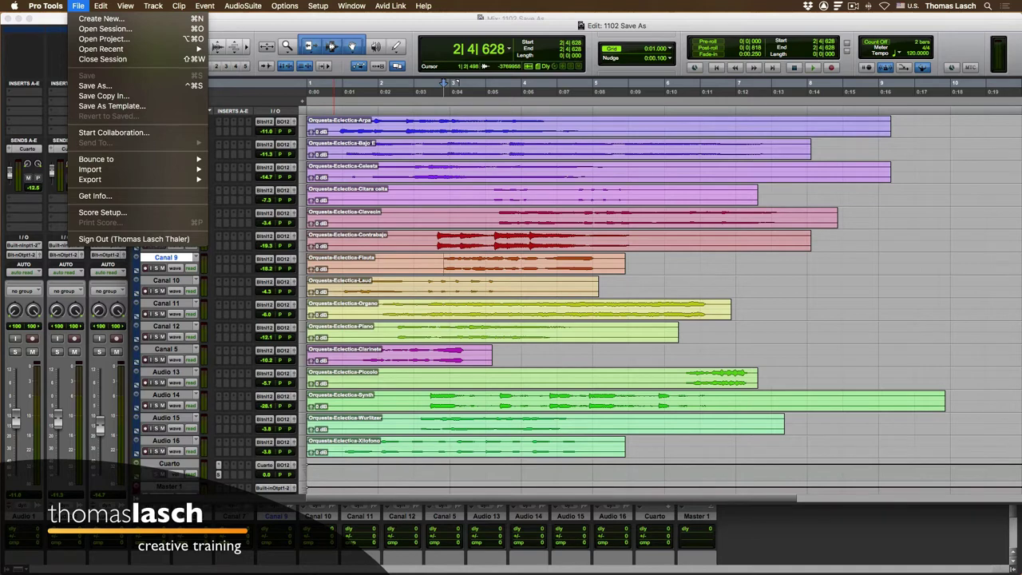
click(398, 173)
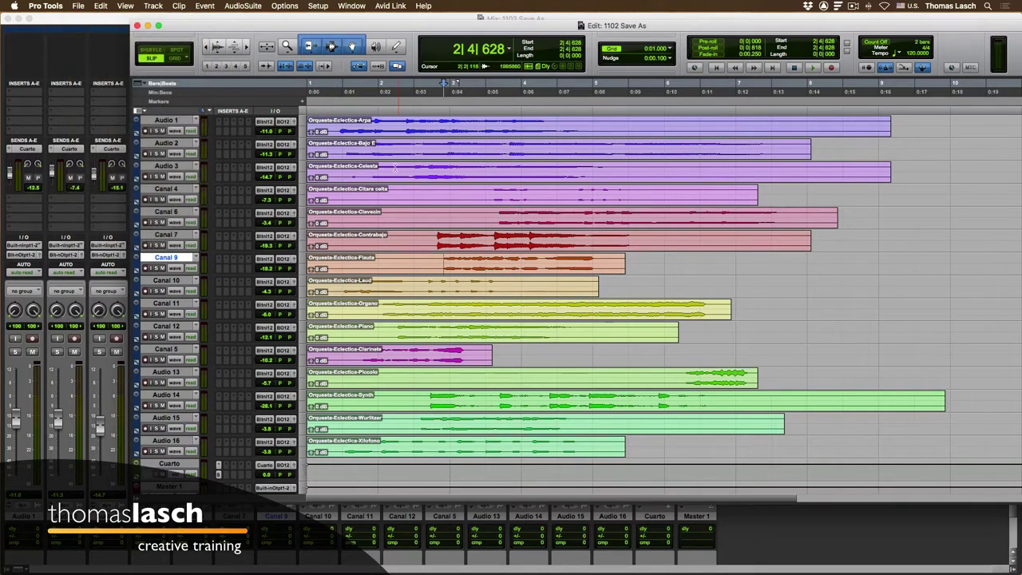
Step: Select the Orquesta-Eclectica-Arpa clip and save the session under the new name 1102 Save As Experimento
click(373, 130)
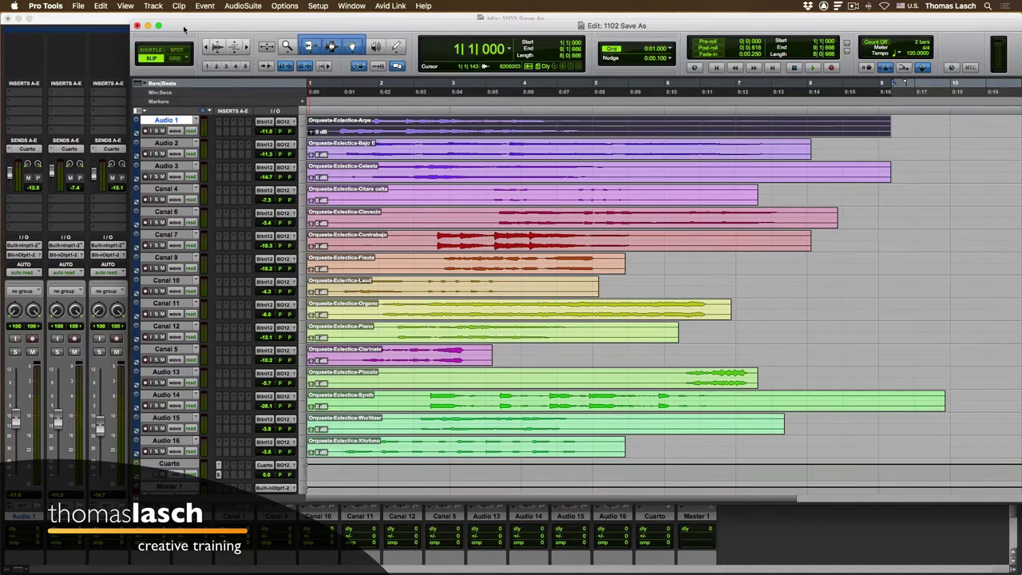
click(80, 7)
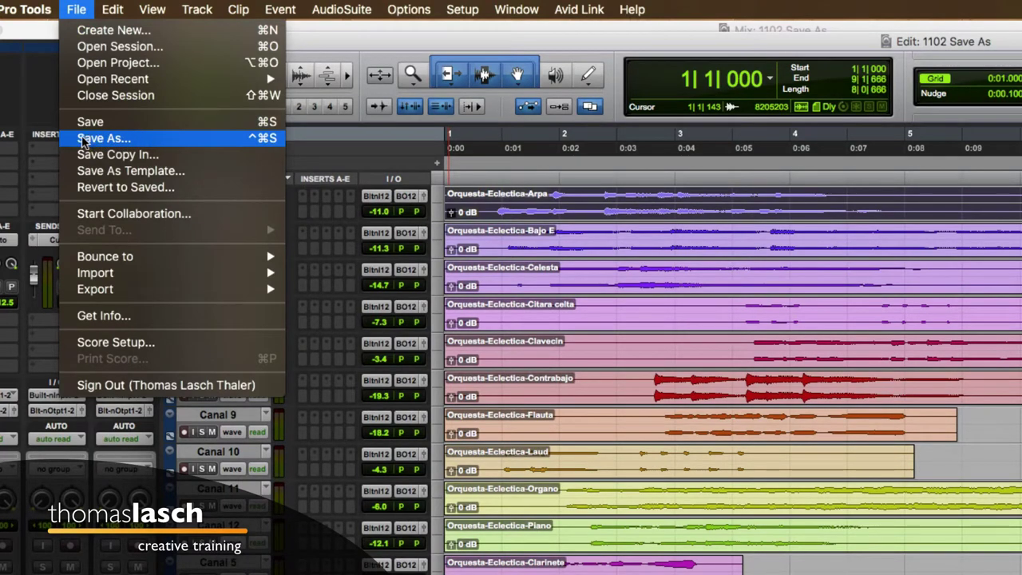
click(174, 140)
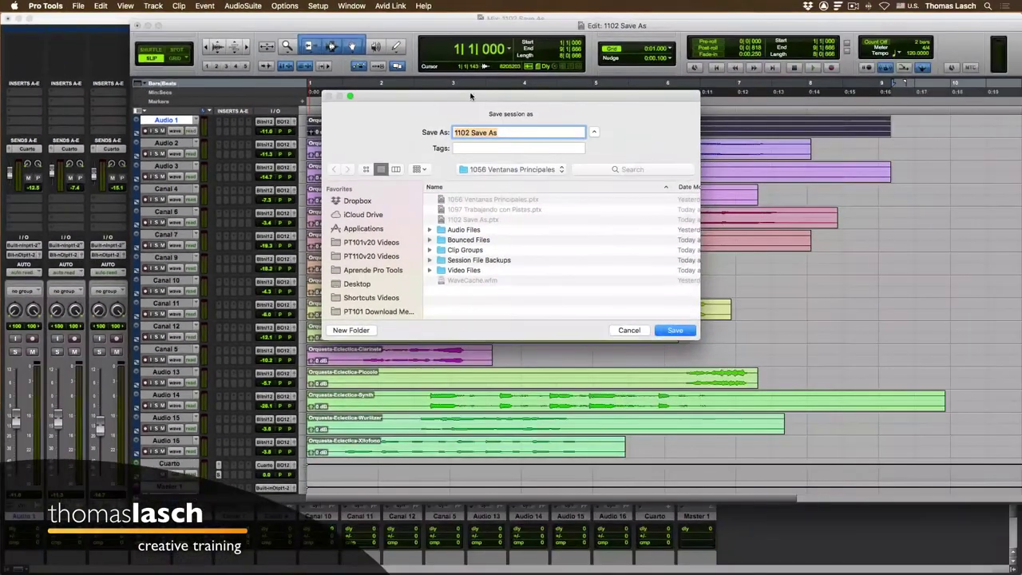
click(500, 133)
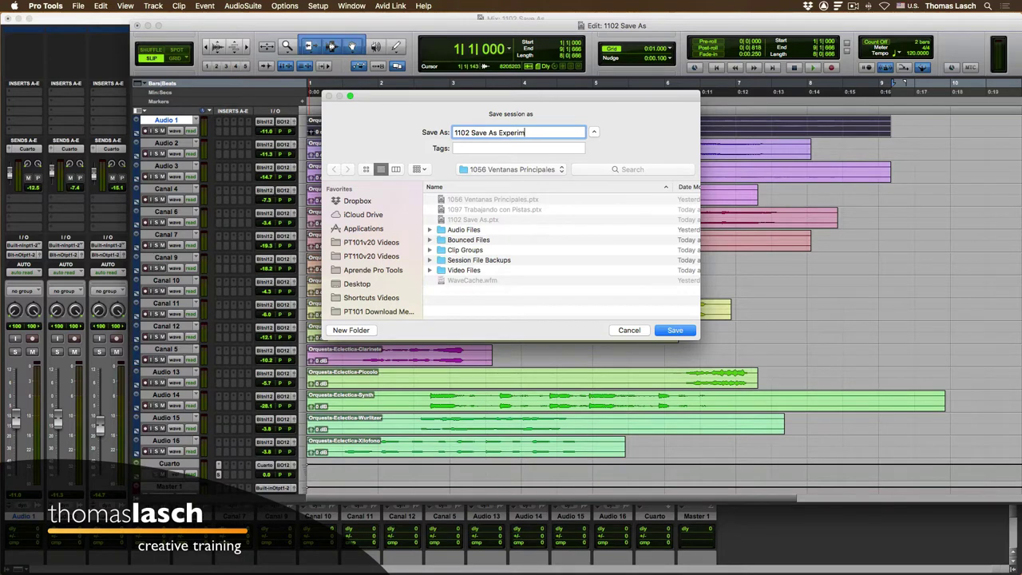
key(Return)
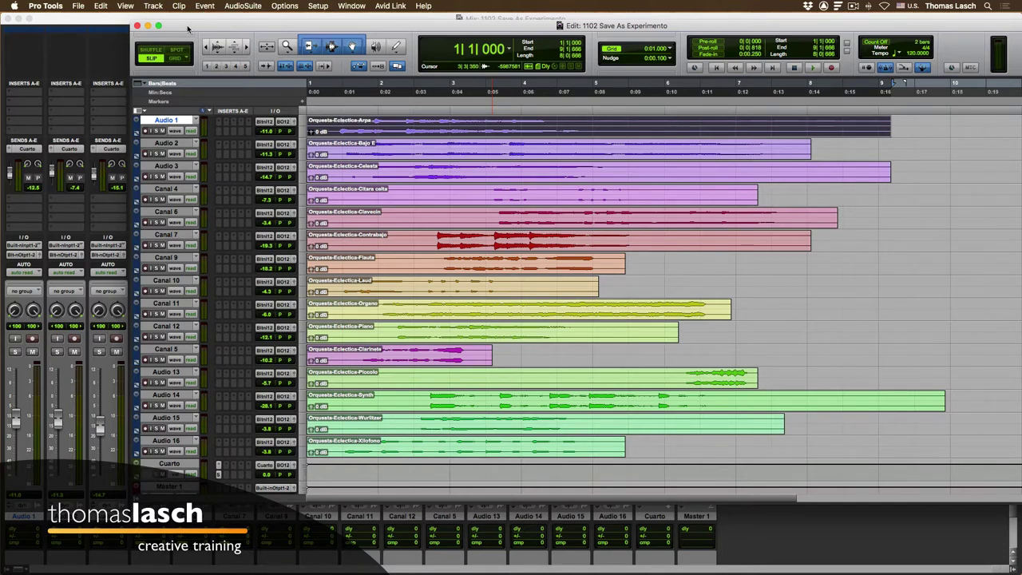
Step: Review the Dashboard's recent sessions and its projects, including the options available for Notas MIDI, and close it without opening anything
click(77, 5)
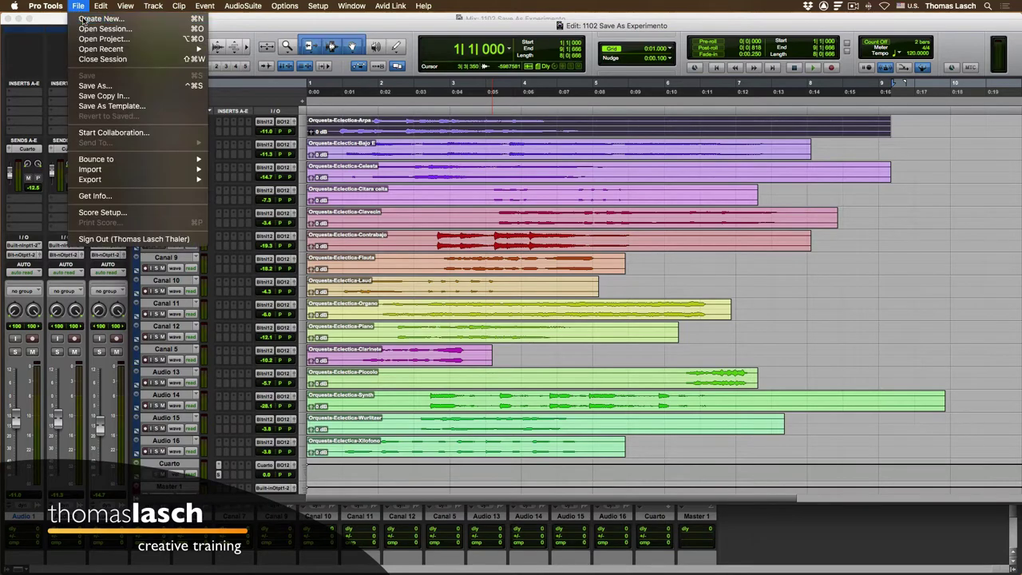
click(92, 19)
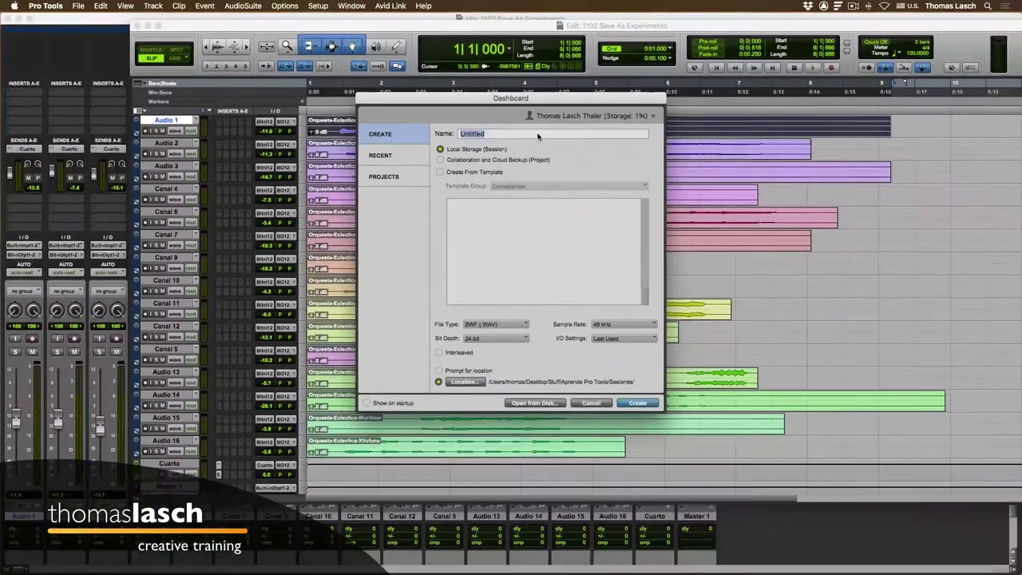
click(401, 157)
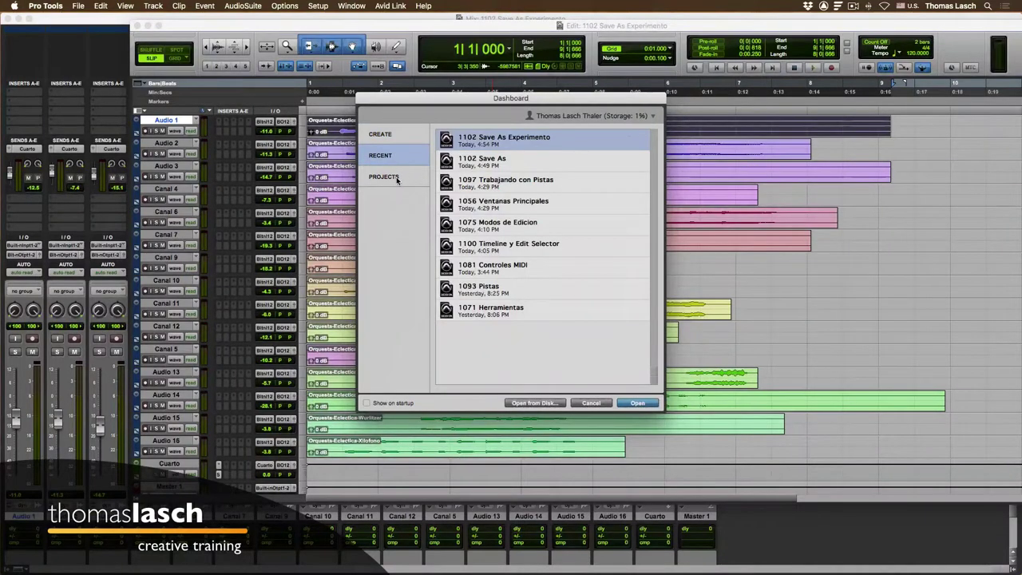
click(397, 178)
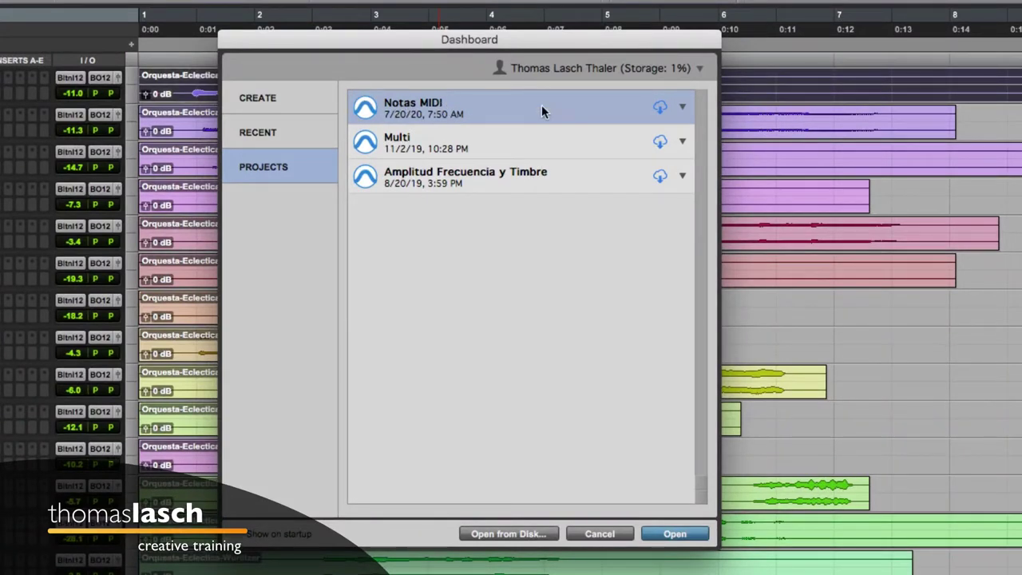
click(683, 109)
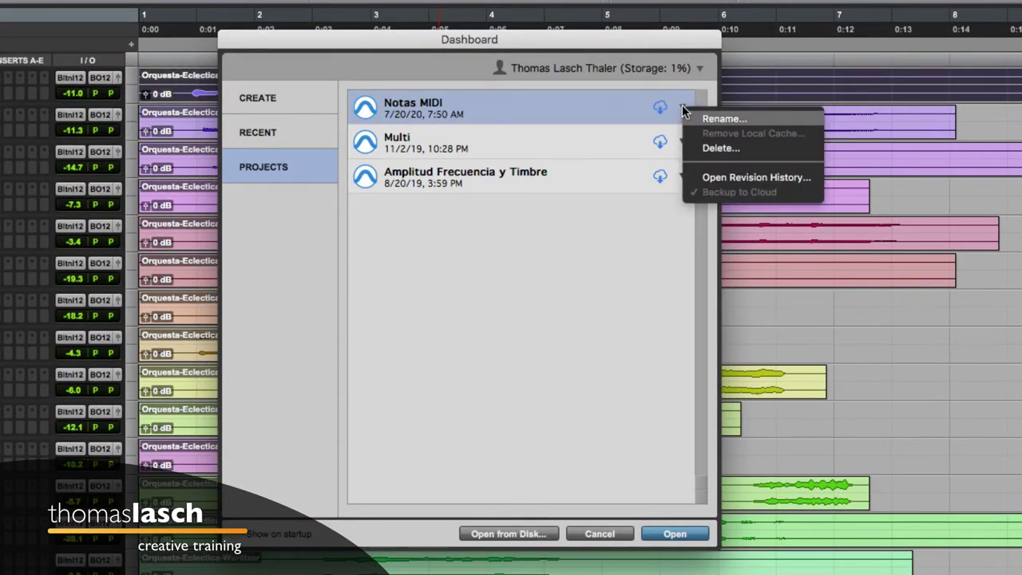
click(600, 187)
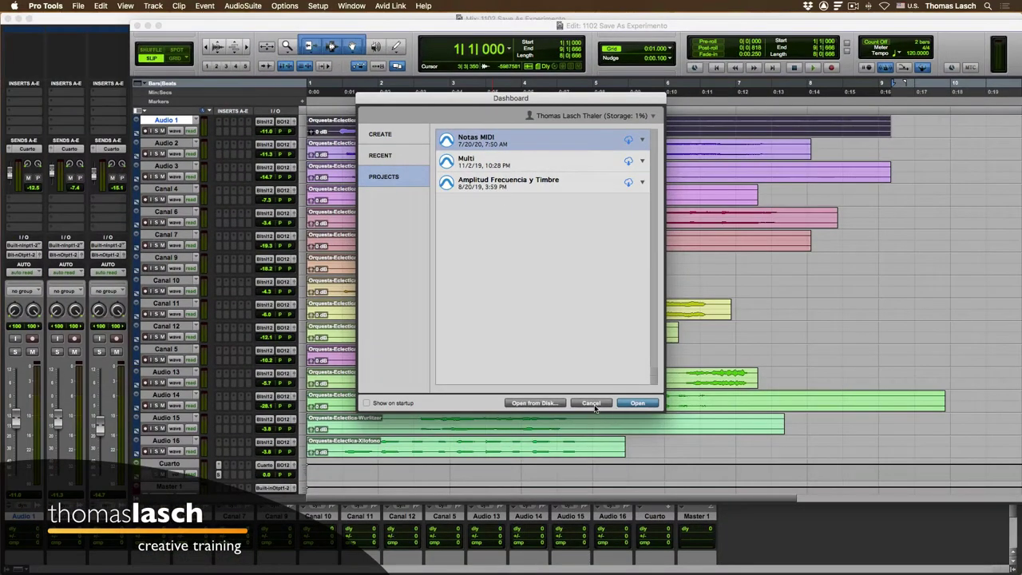
click(606, 400)
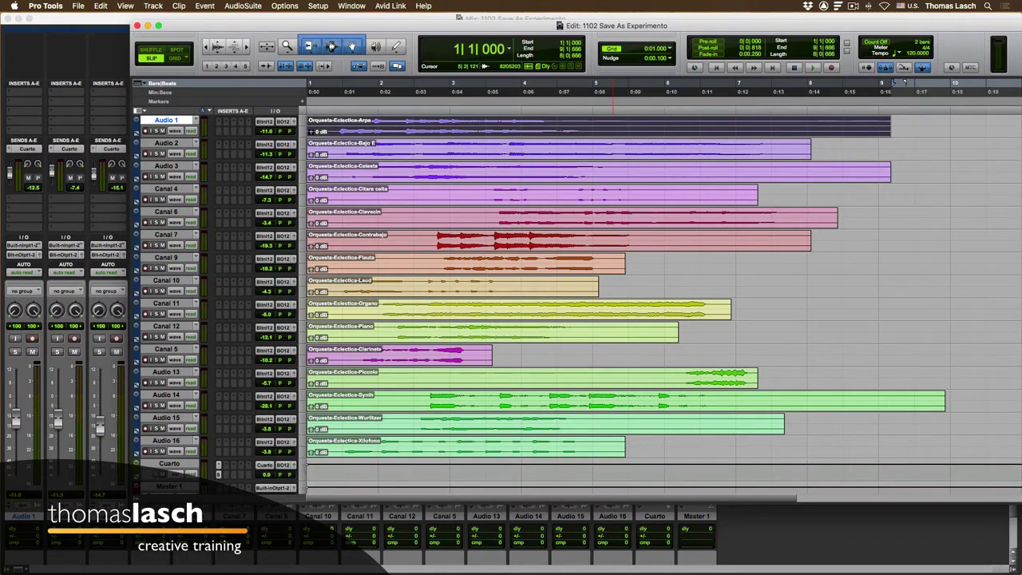
Step: Set up a copy of the session in Project format with Backup to Cloud turned off
click(79, 6)
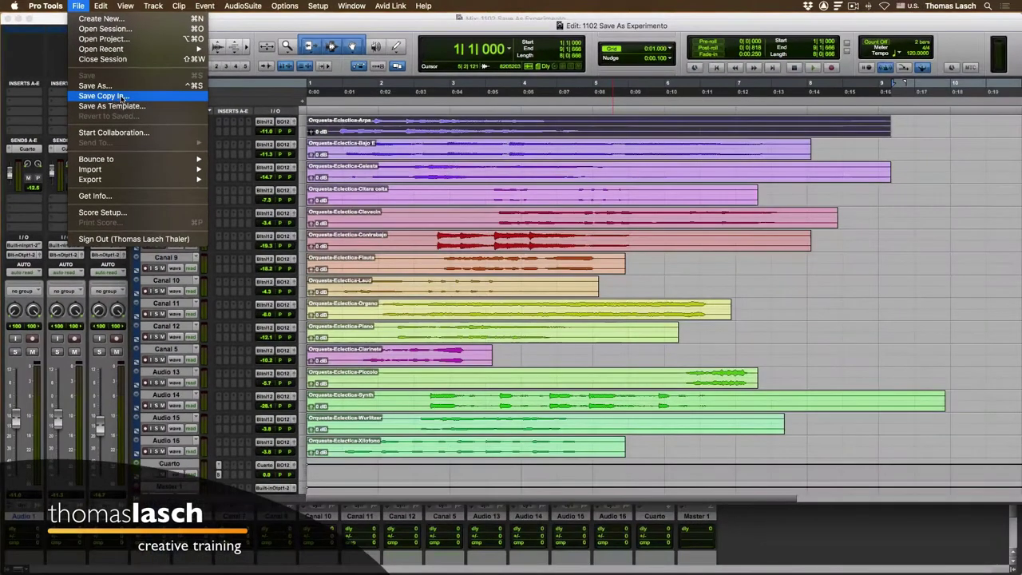
click(121, 96)
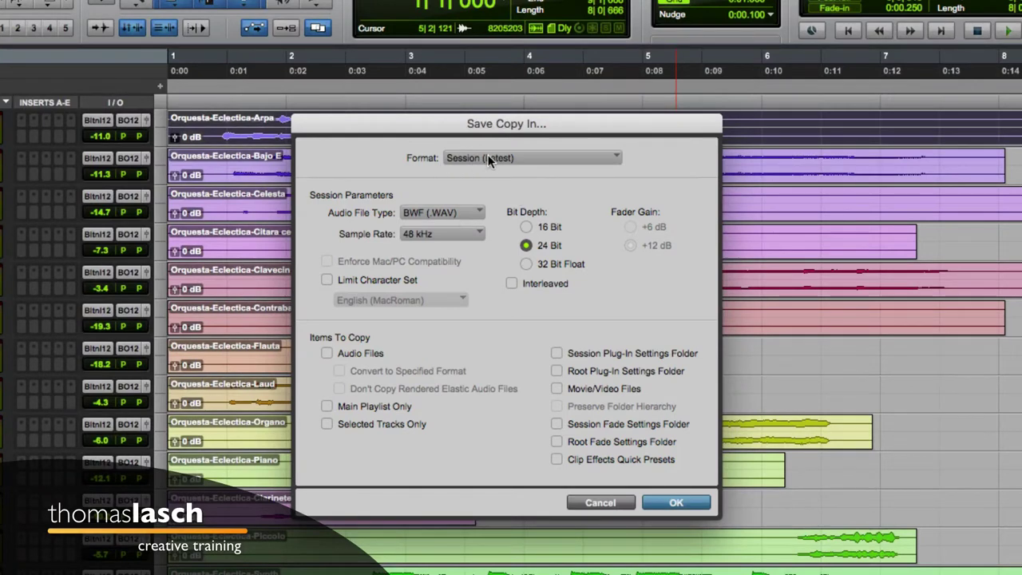
click(489, 159)
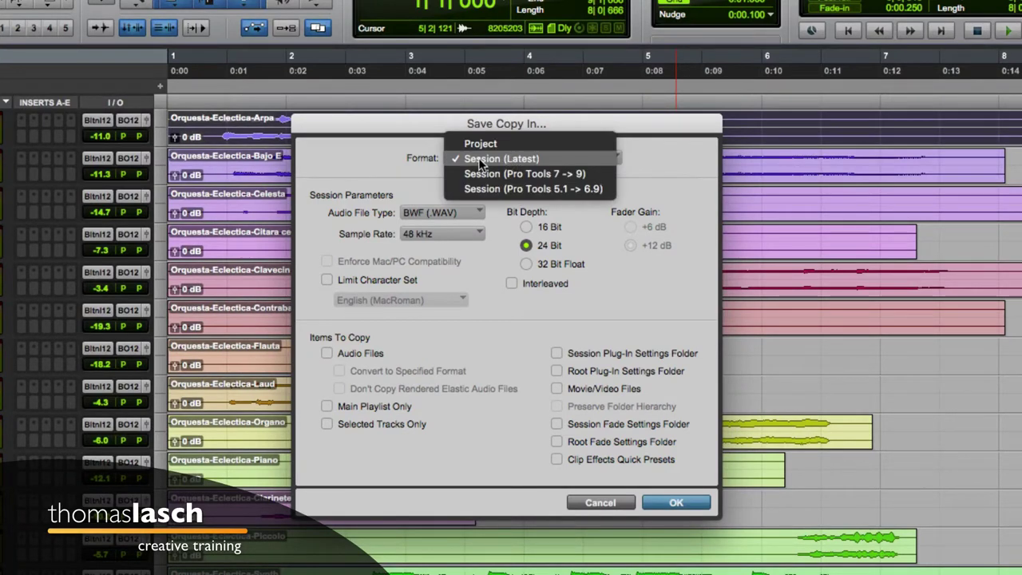
click(507, 144)
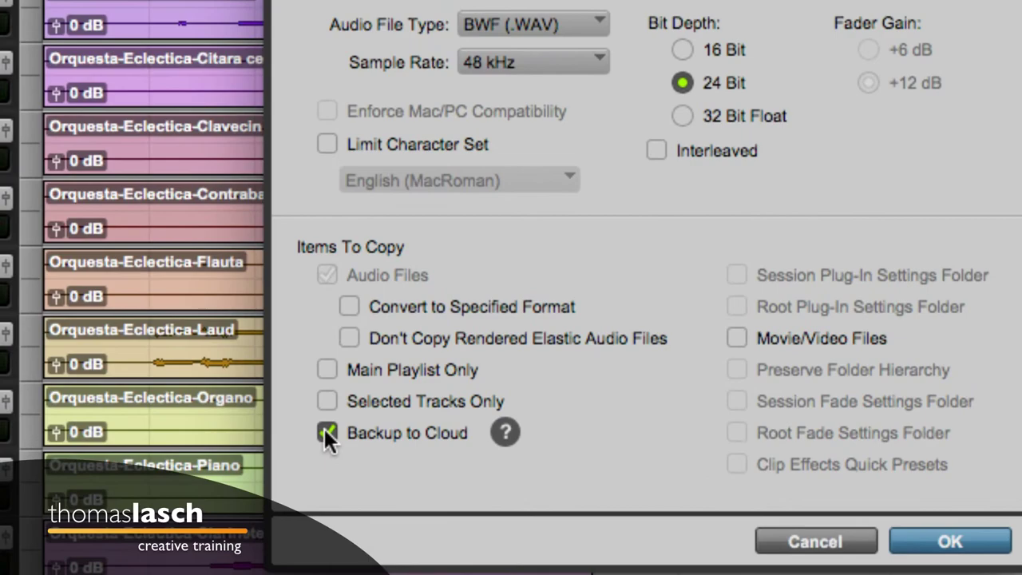
click(325, 432)
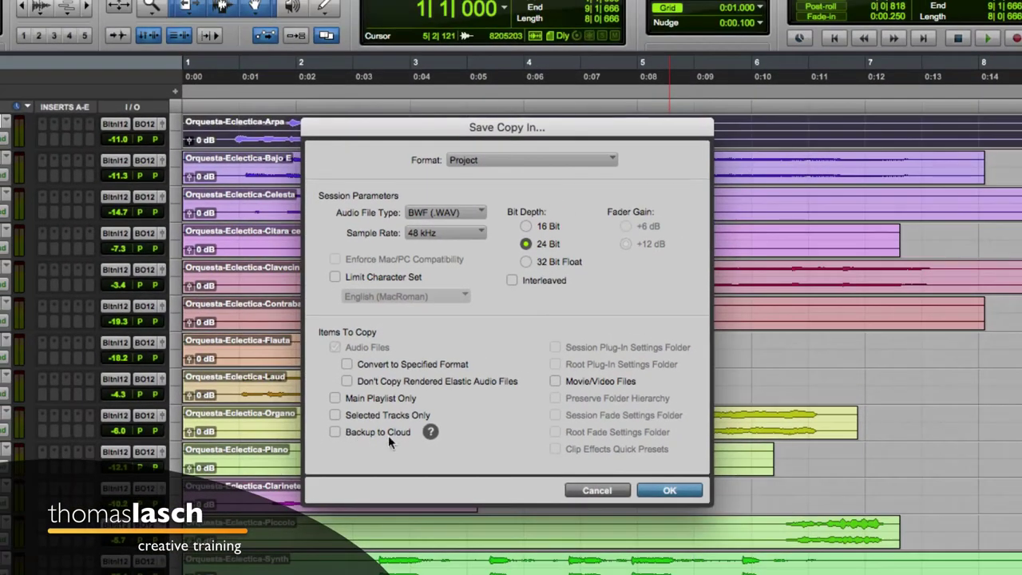
click(667, 491)
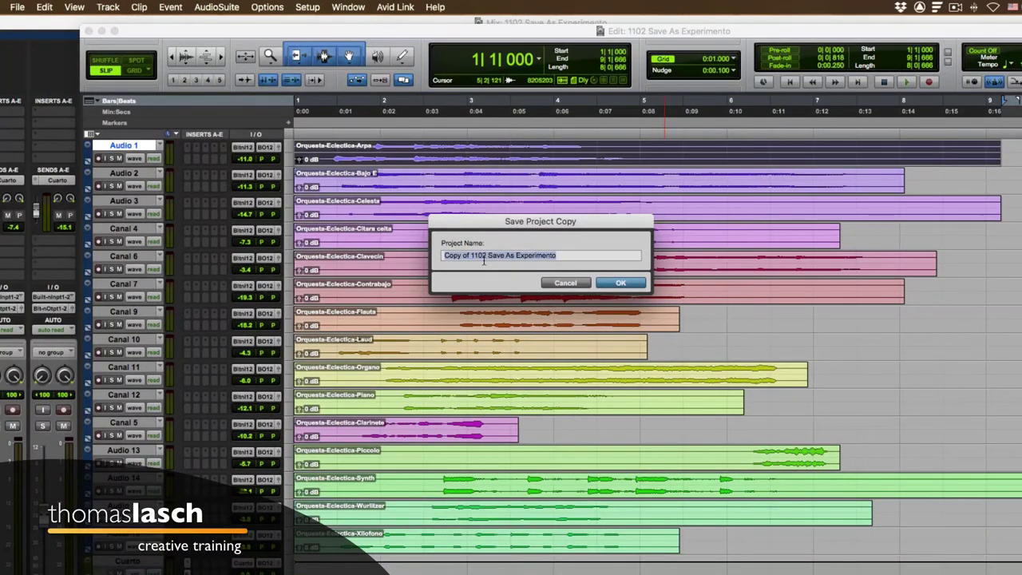
Step: Name the project copy 1102 Save As version Proyecto and save it
text(110)
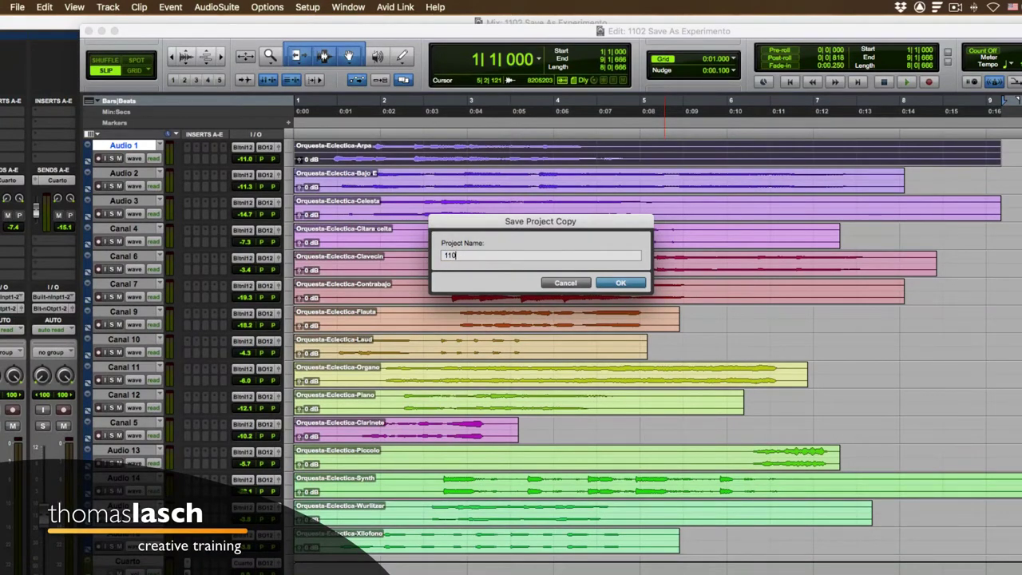
text(2)
text(Save As version Proyecto)
key(Return)
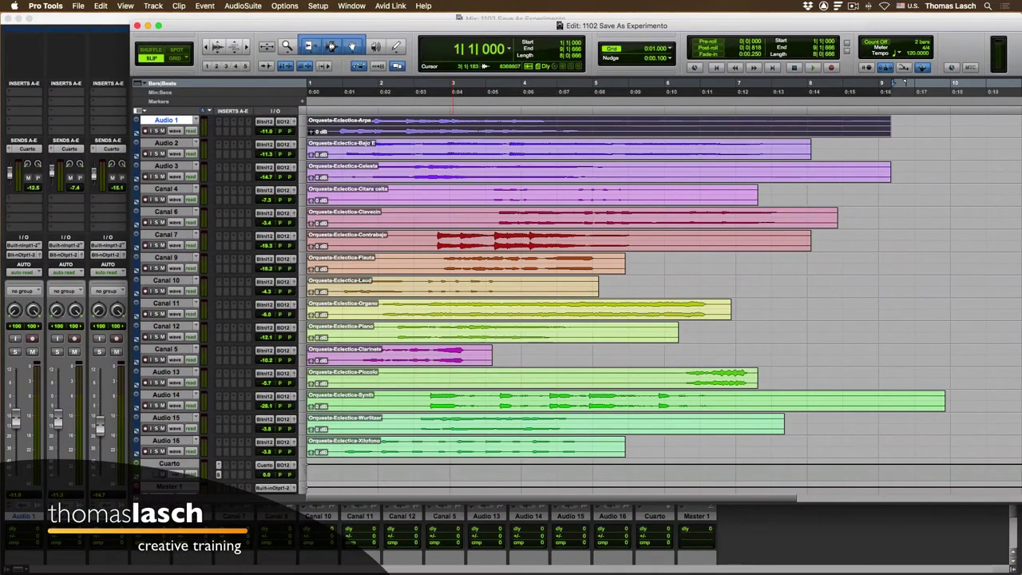
Step: Close the current session and open the project 1102 Save As version Proyecto
click(78, 5)
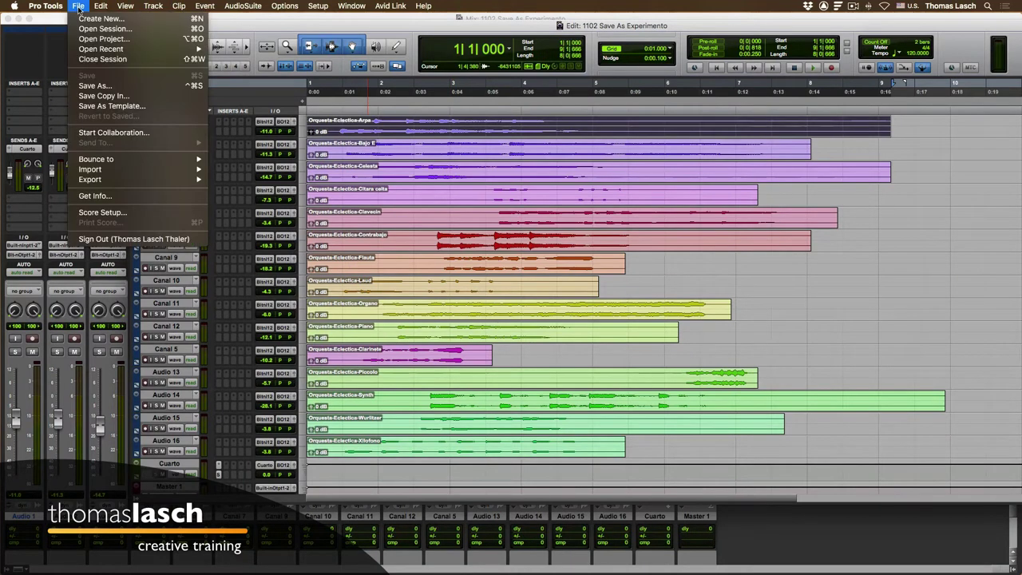
click(96, 59)
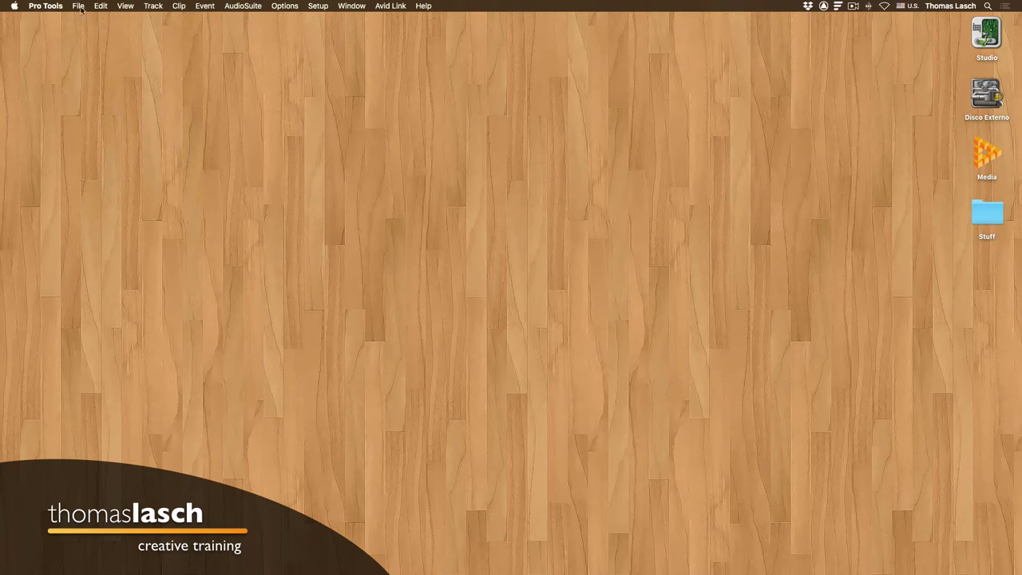
click(78, 7)
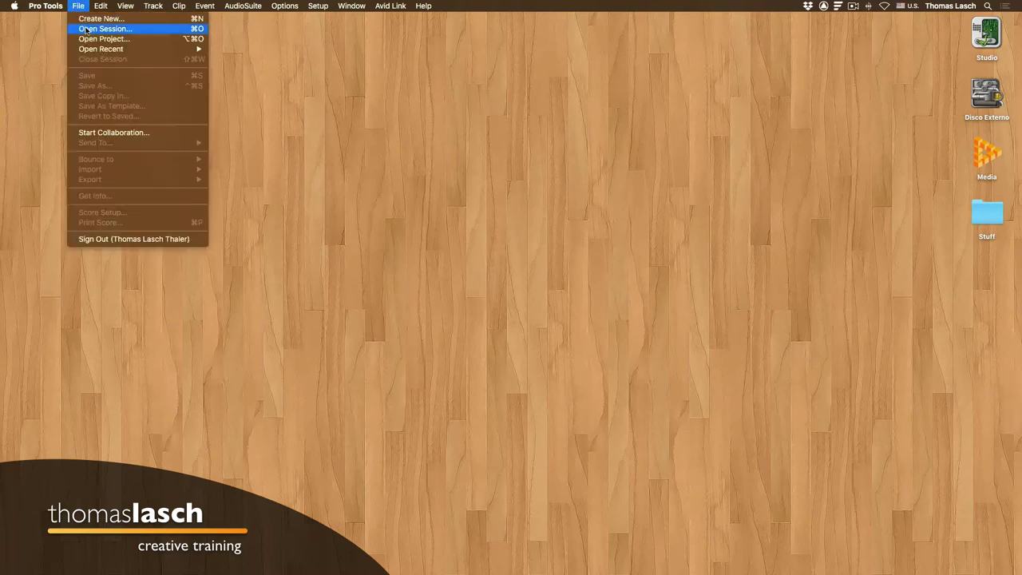
click(100, 38)
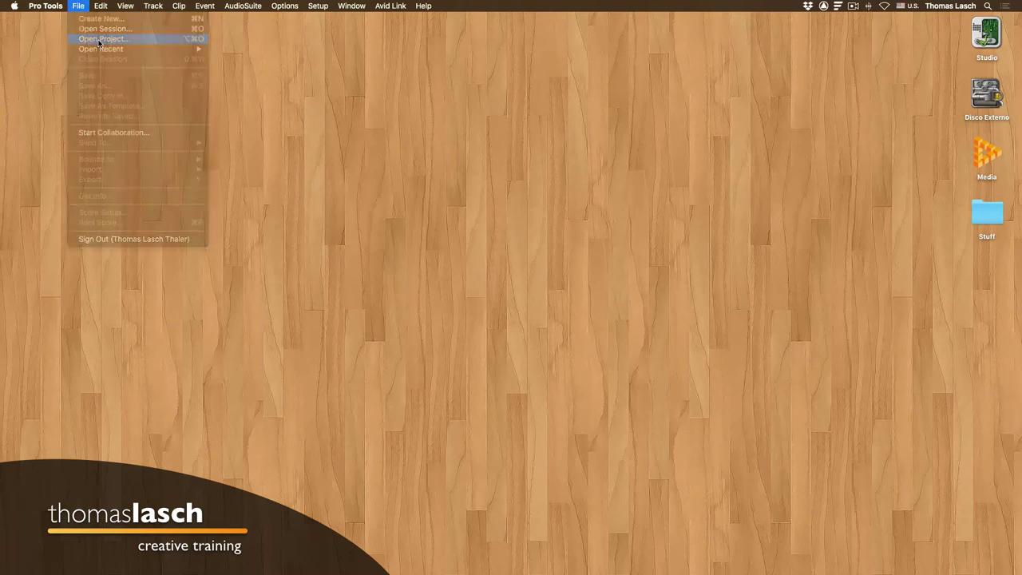
drag(461, 99, 422, 100)
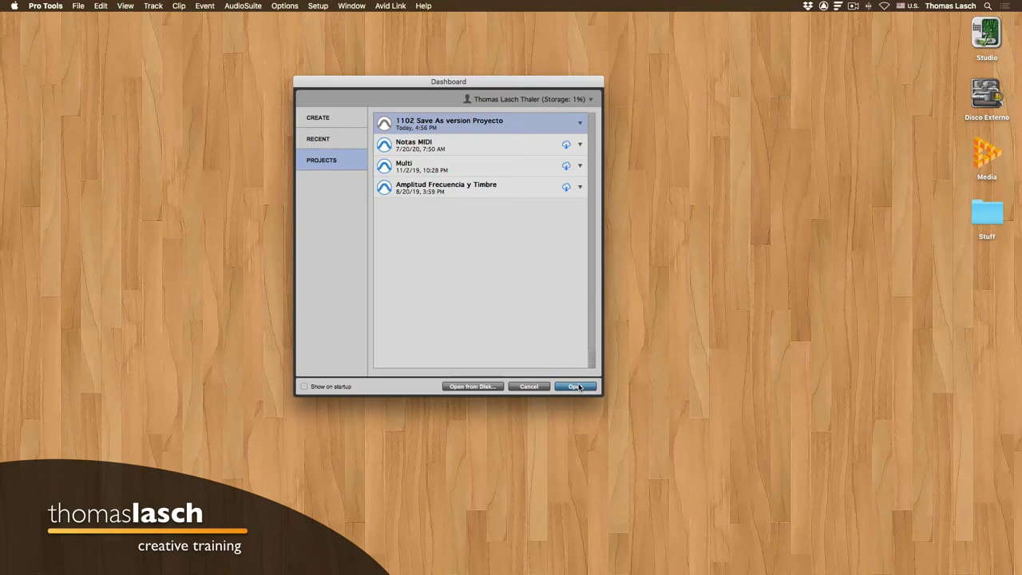
click(576, 386)
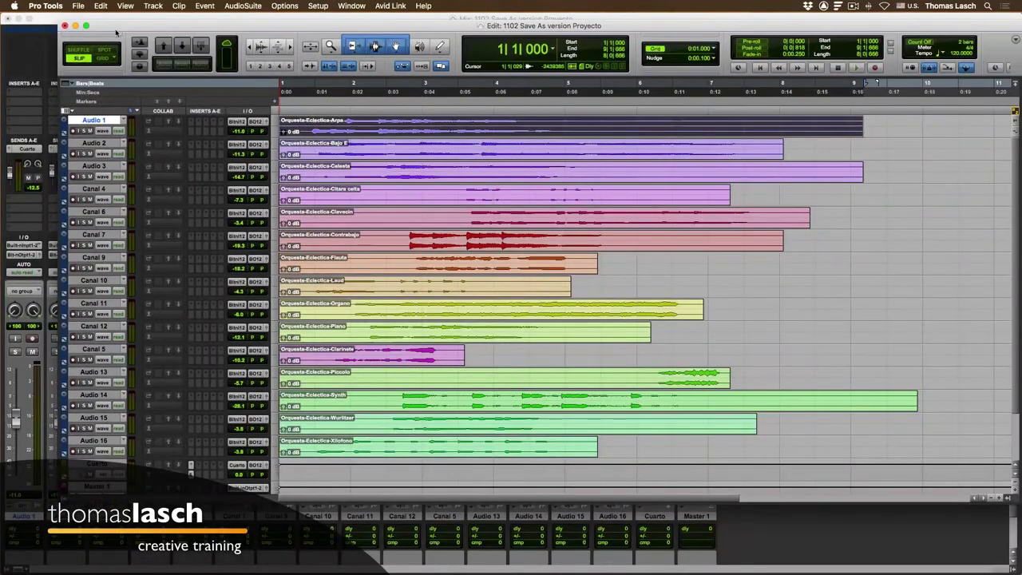
Step: Save the project as a new version titled Version 2
click(79, 7)
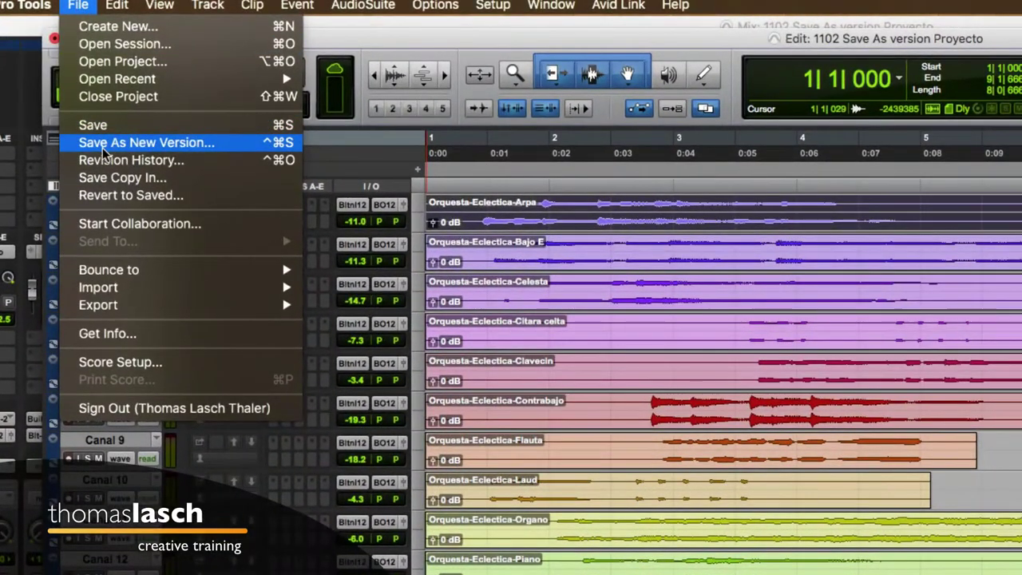
click(192, 148)
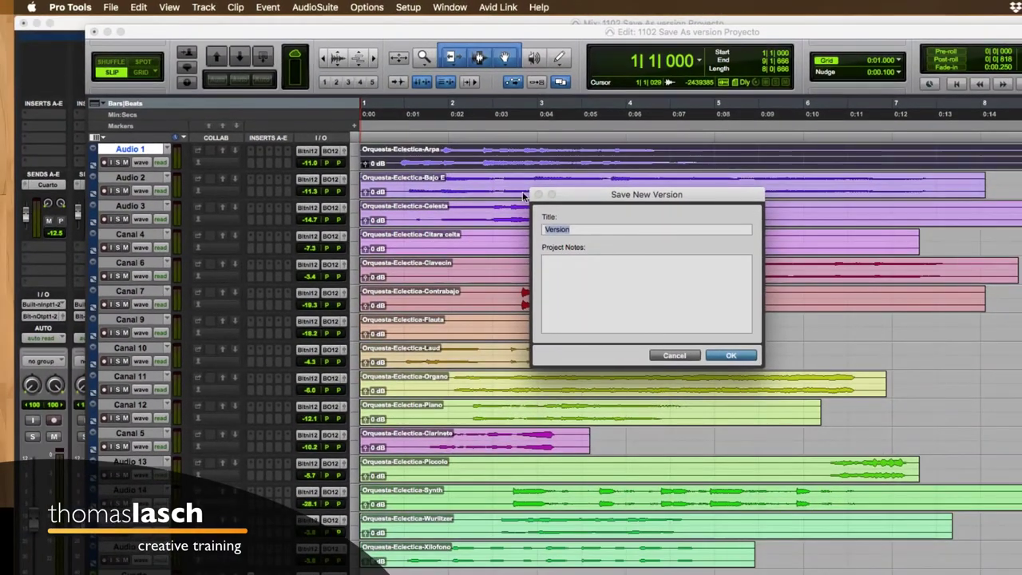
click(590, 230)
text(2)
click(730, 355)
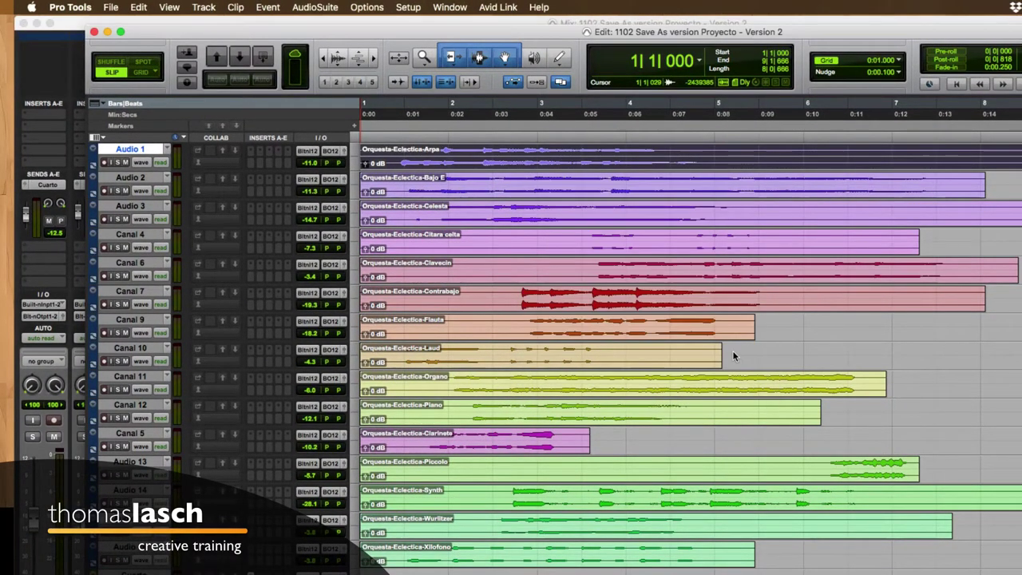
Step: Examine the project's revision history for its saved versions and close it
click(117, 8)
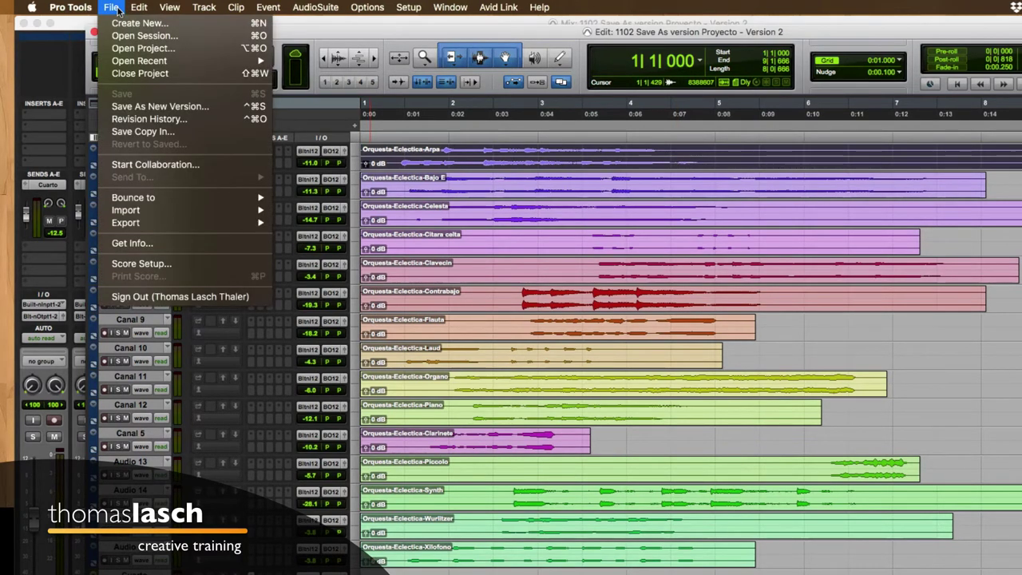
click(170, 123)
drag(597, 158, 560, 153)
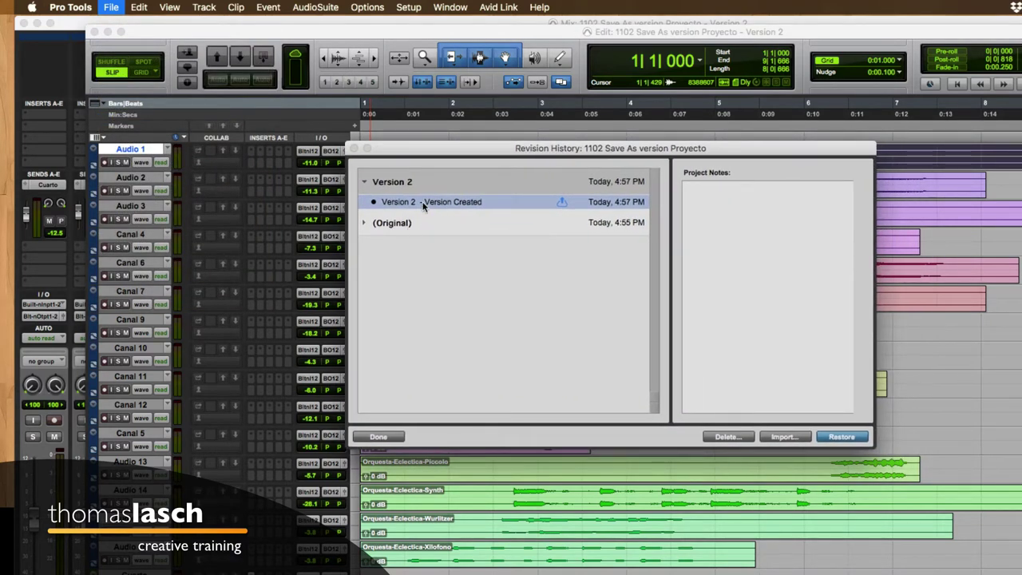
click(378, 437)
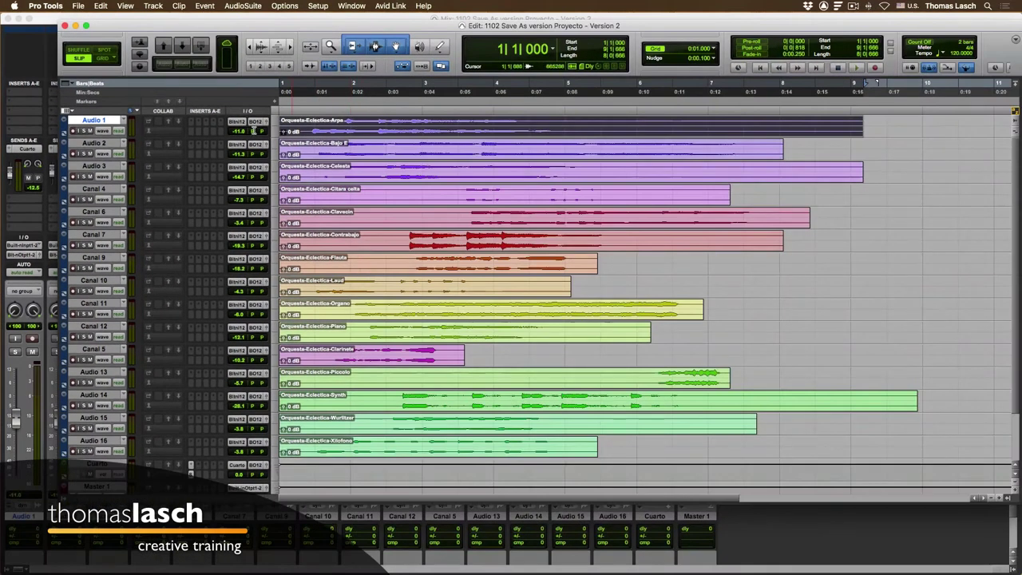
Step: Close the project 1102 Save As version Proyecto
click(79, 7)
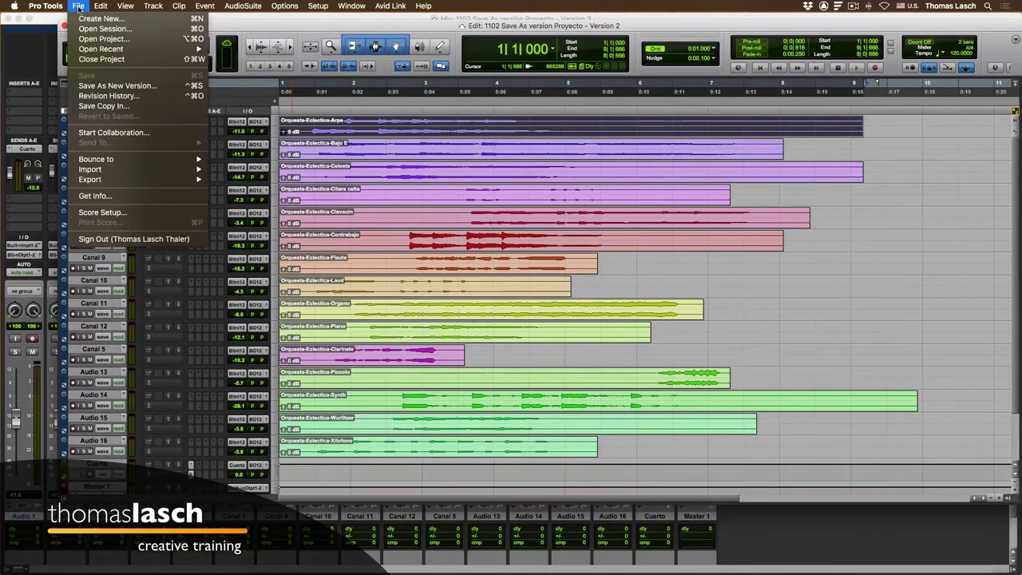
click(110, 62)
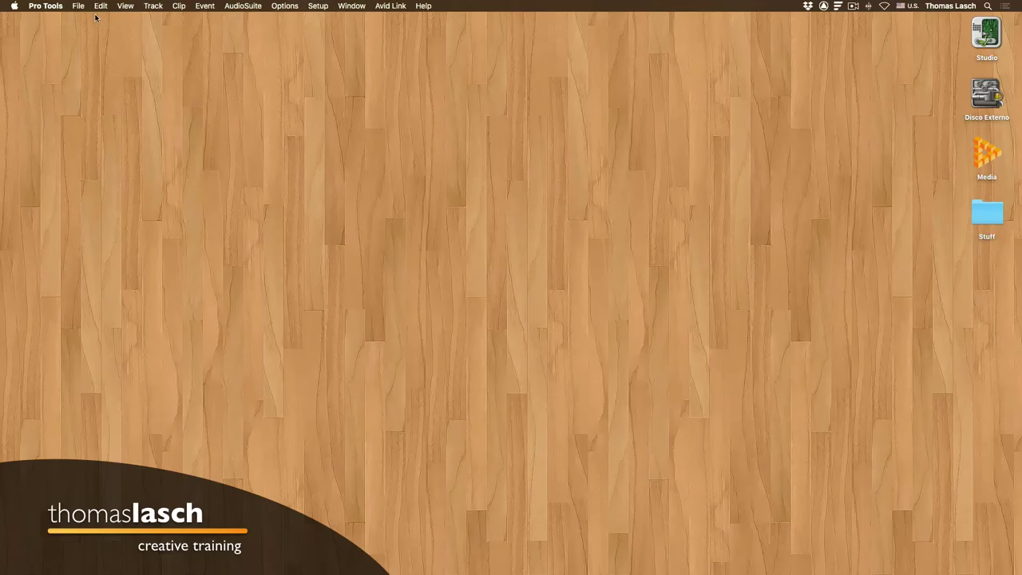
click(79, 6)
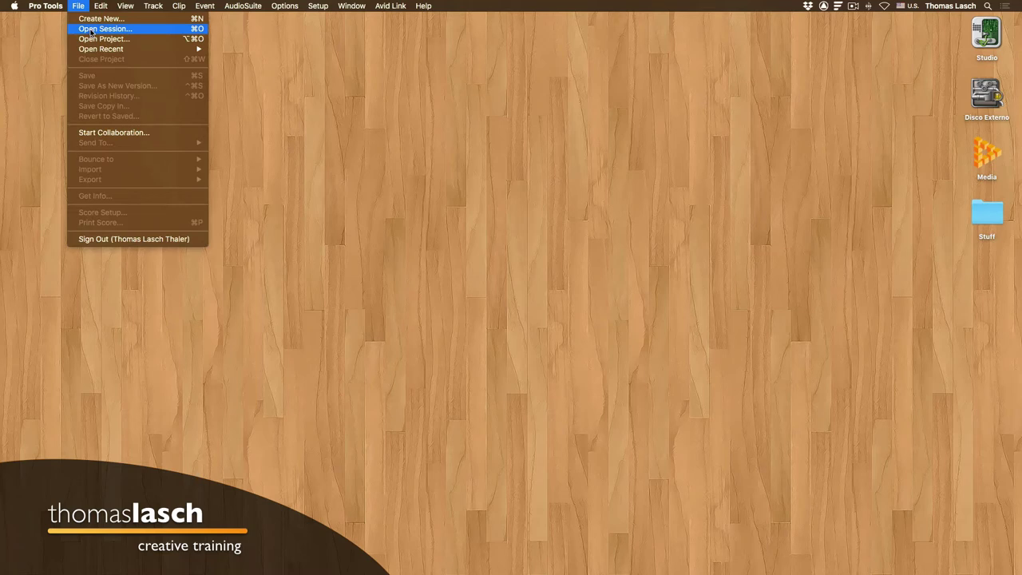
click(94, 29)
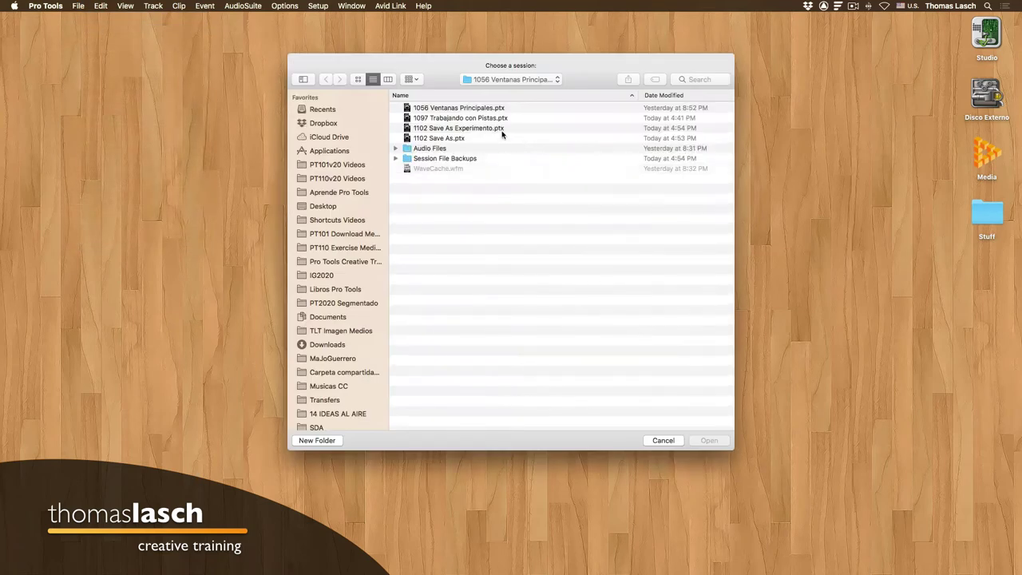
click(663, 439)
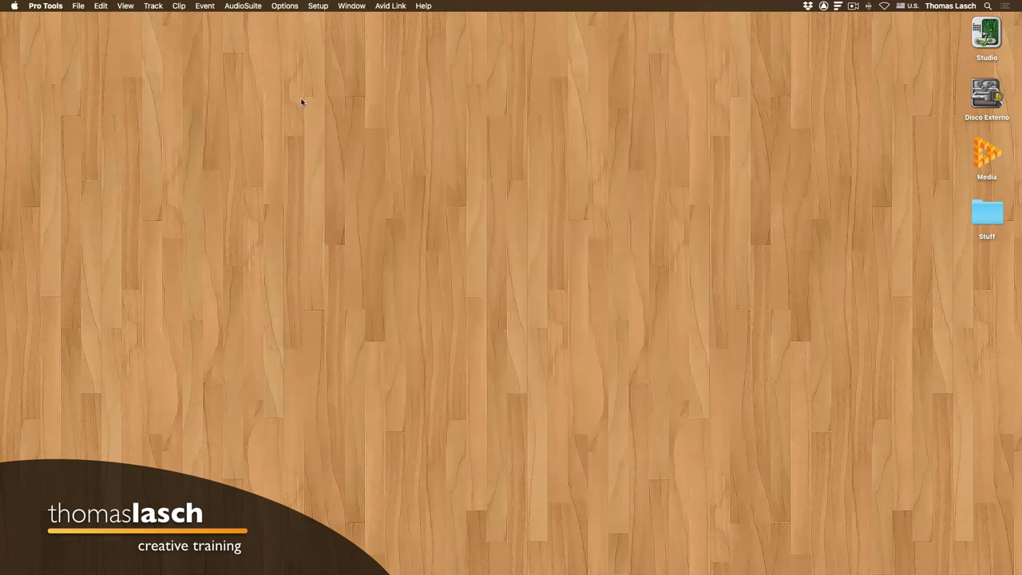
Step: Open the recently used session 1102 Save As Experimento
click(76, 7)
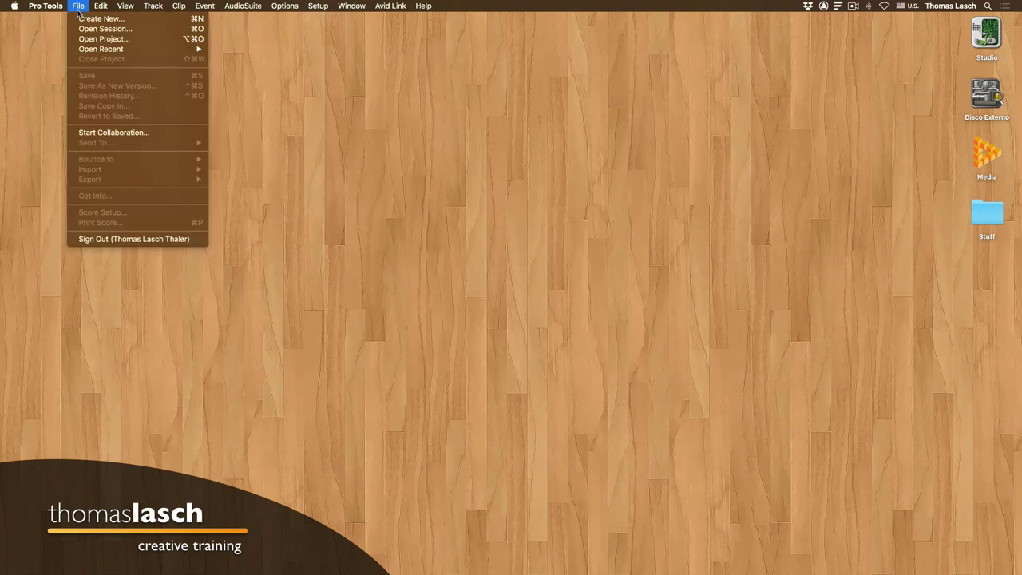
mouse_move(96, 51)
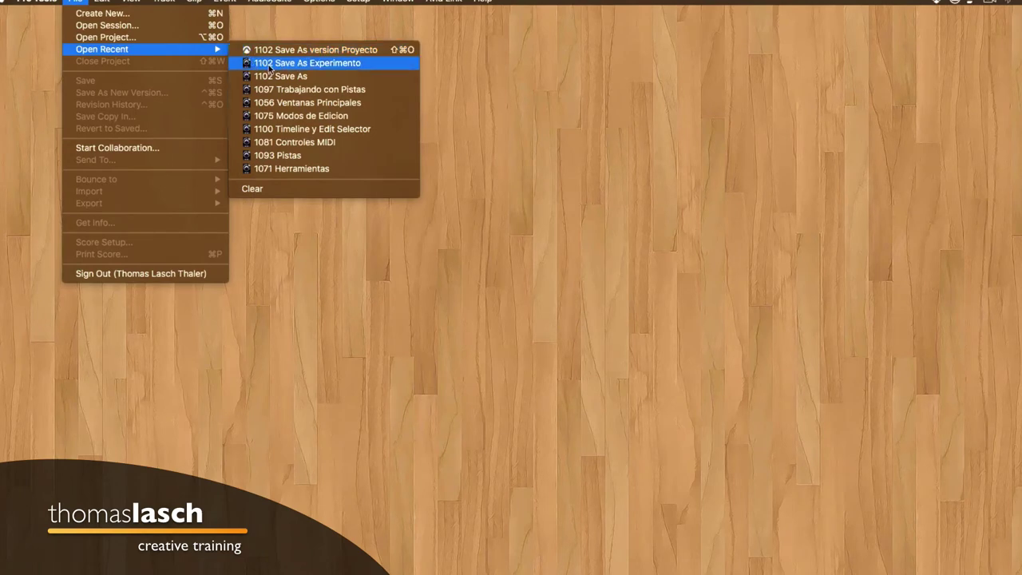
click(307, 63)
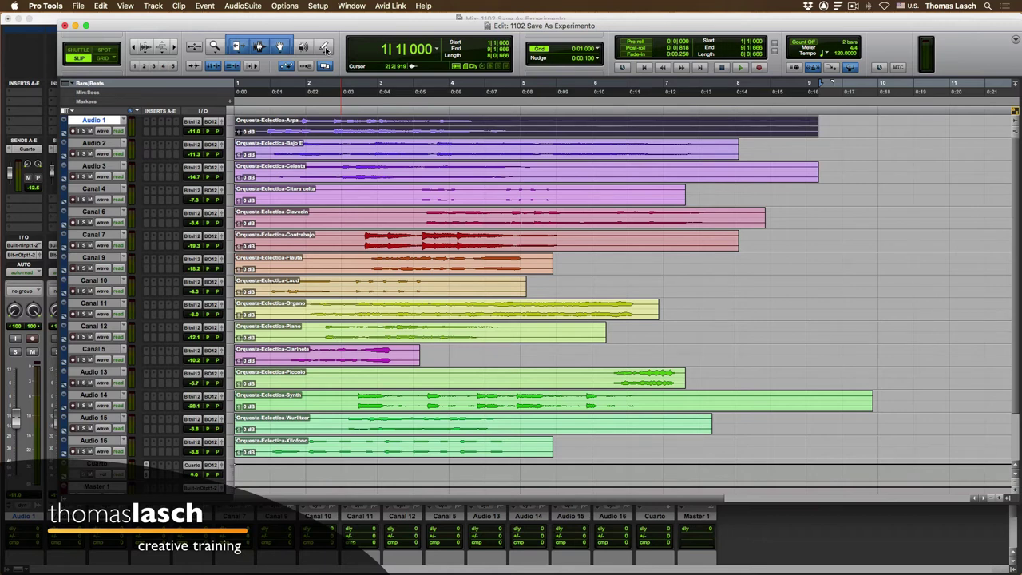
Step: Examine the Dashboard's recent files and the options available for the projects Notas MIDI and 1102 Save As version Proyecto, and close it without opening anything
click(83, 7)
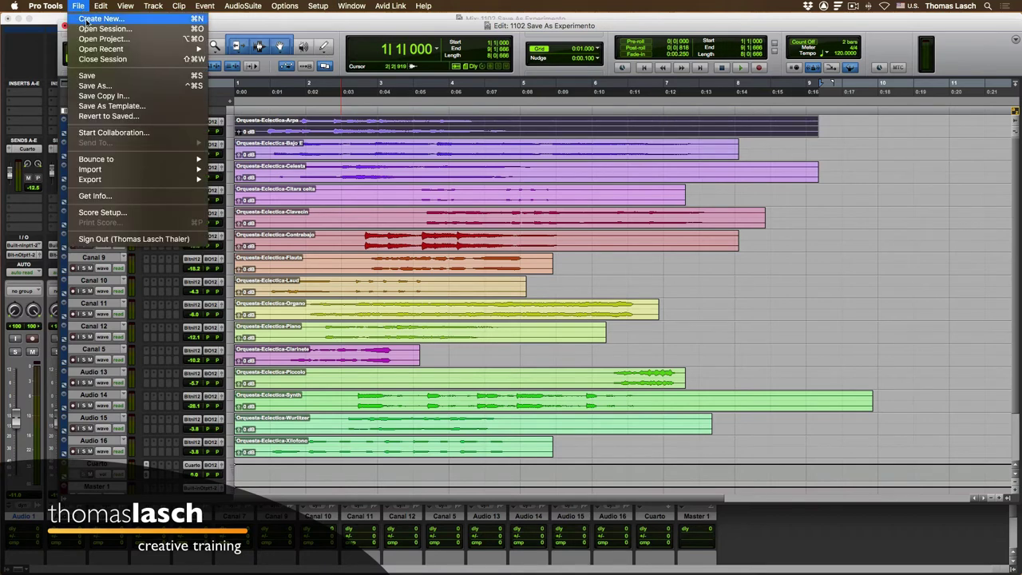
click(88, 18)
click(407, 158)
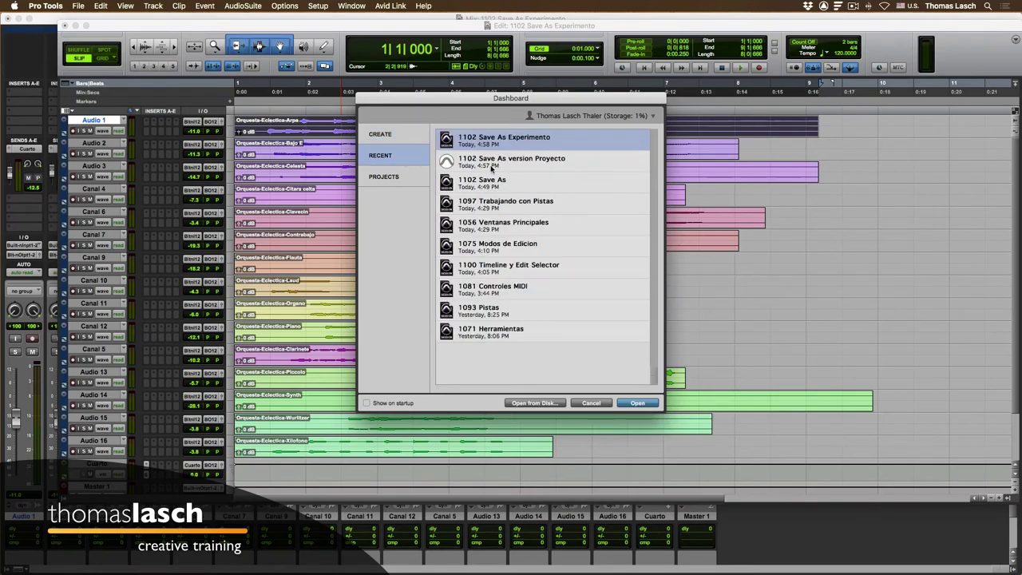
click(393, 177)
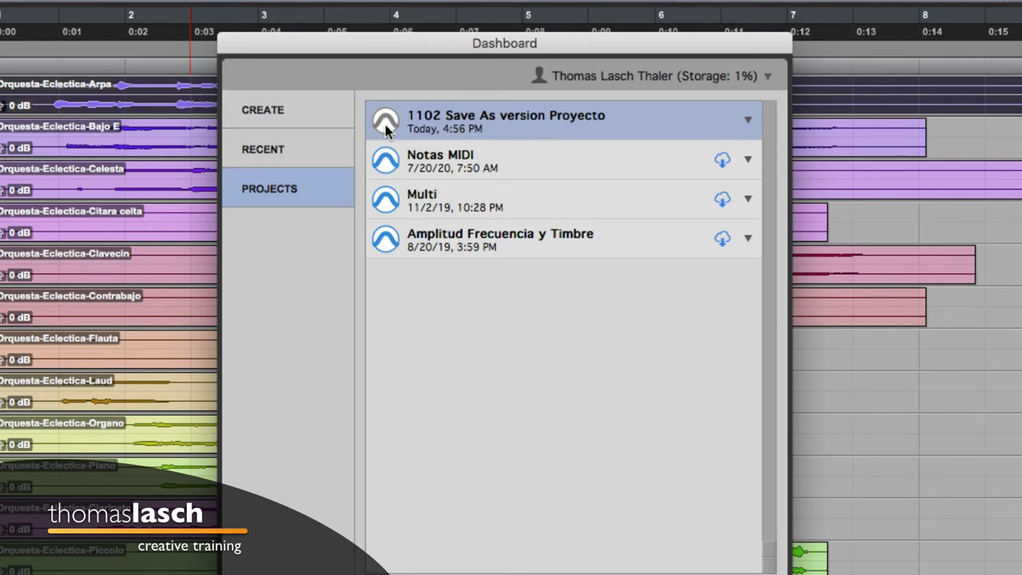
click(747, 161)
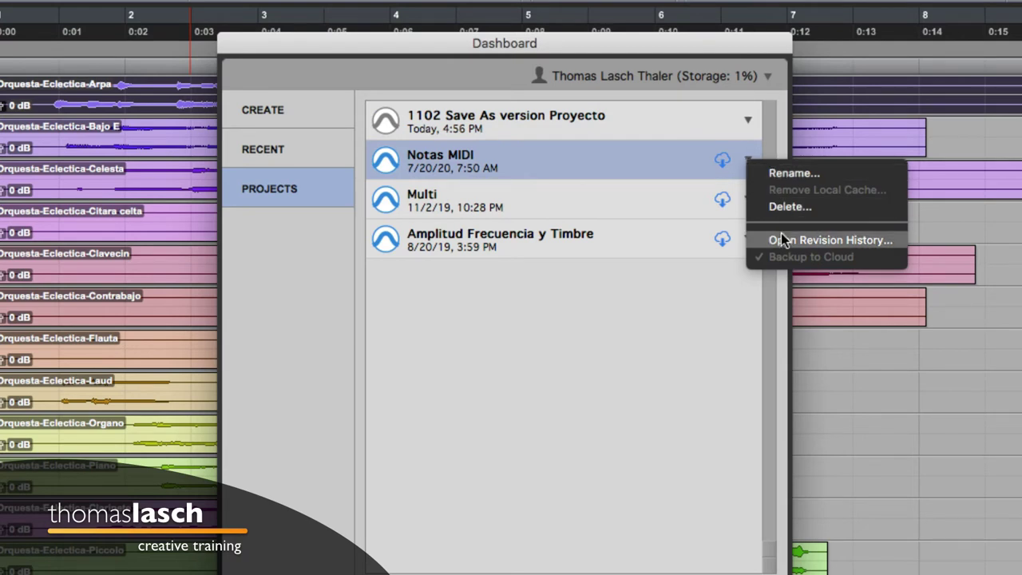
click(670, 187)
click(747, 121)
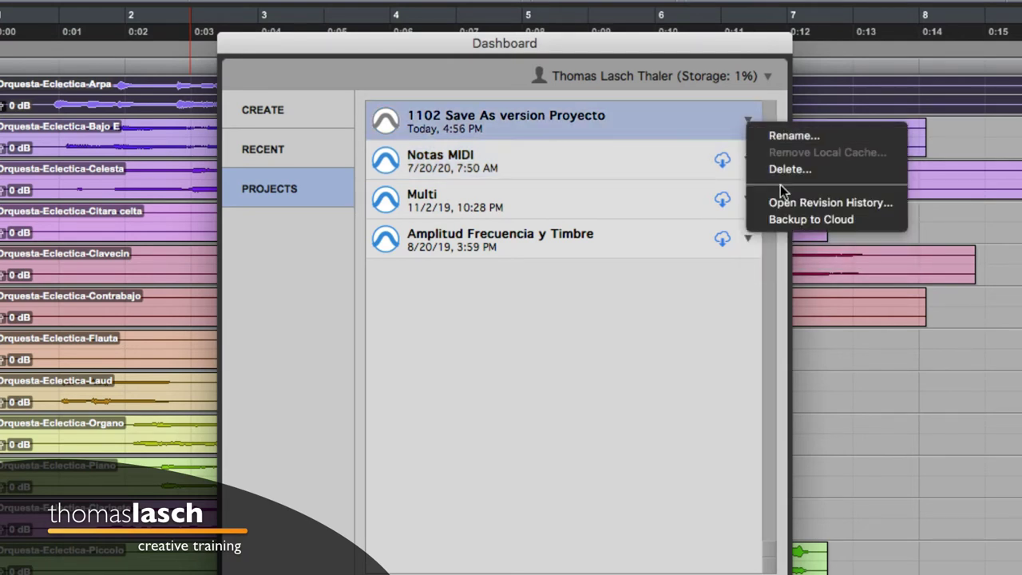
click(675, 236)
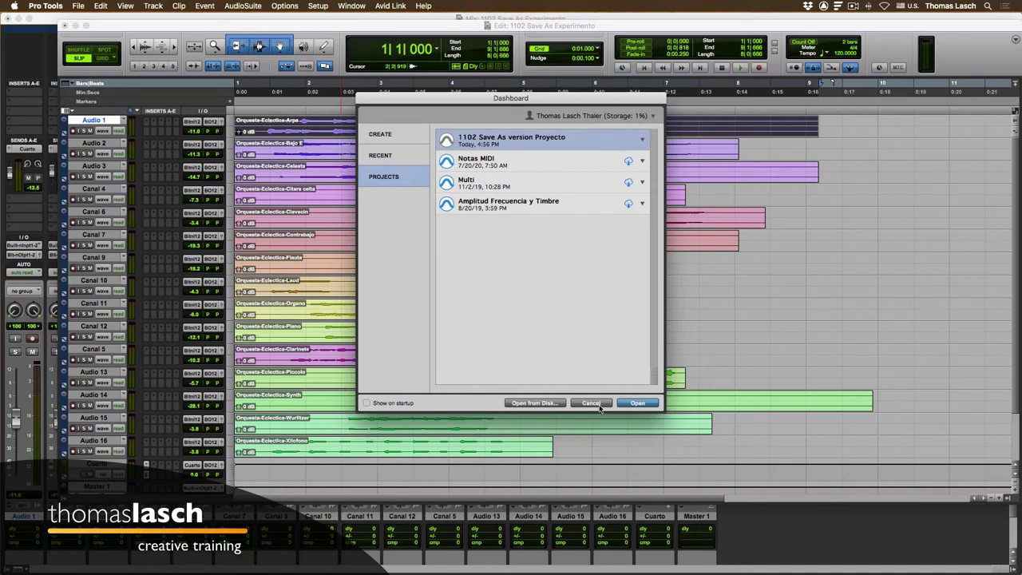
click(600, 403)
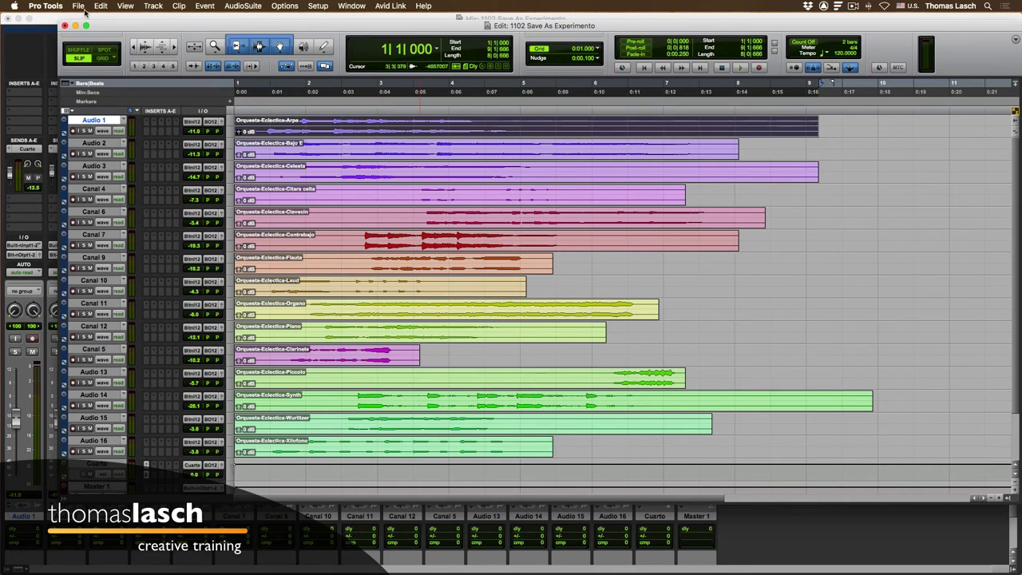
Step: Clear the list of recently opened sessions and projects
click(80, 7)
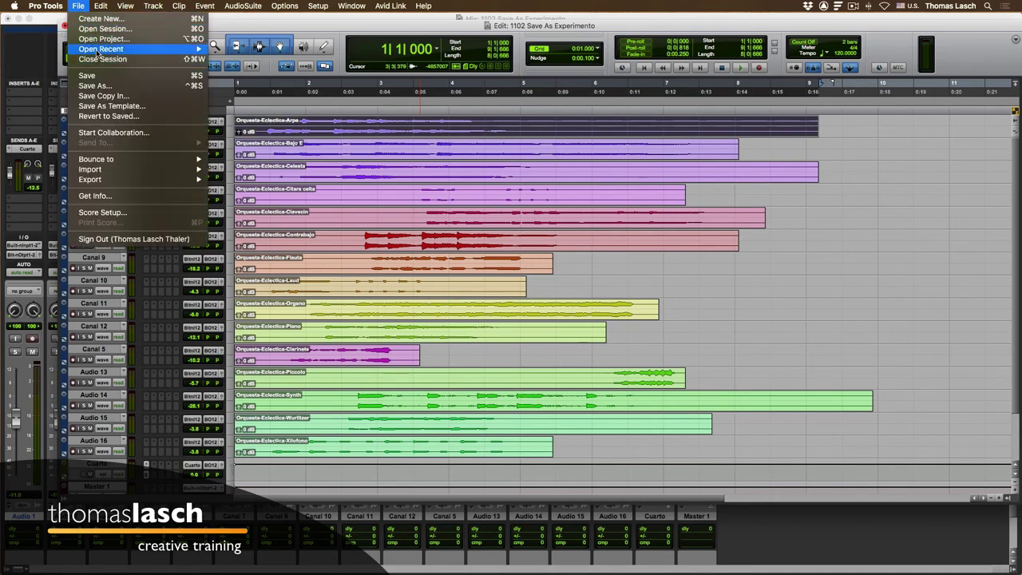
mouse_move(97, 51)
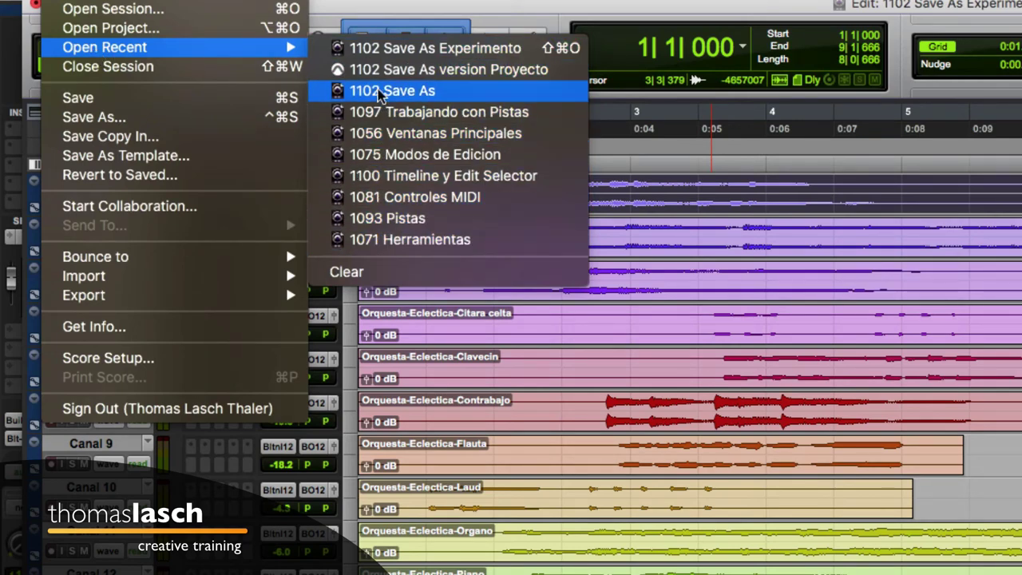
click(362, 272)
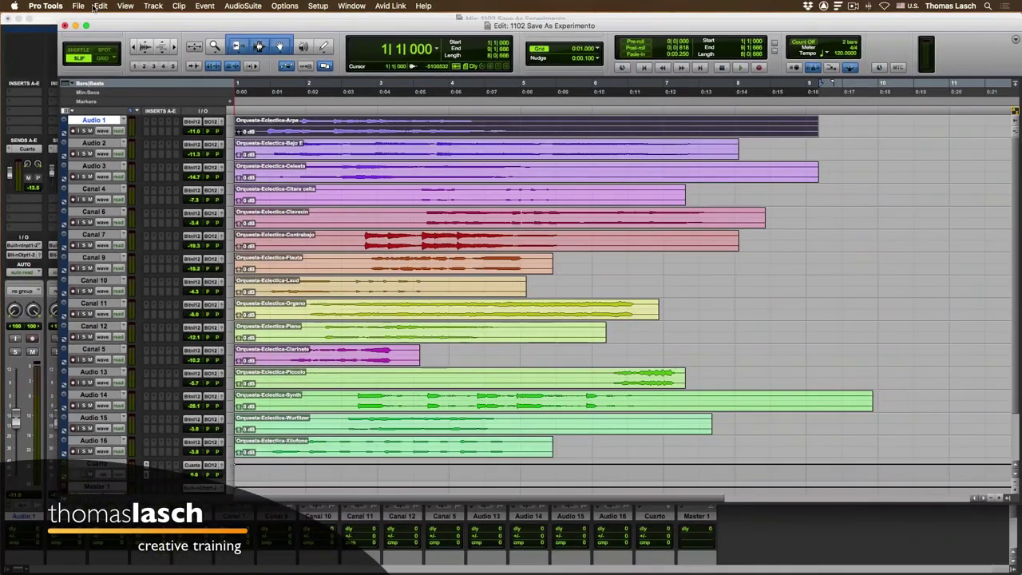
Step: Check the Dashboard's recent, project and creation pages, dismiss it, and check the availability of the Open Recent command
click(79, 7)
mouse_move(99, 11)
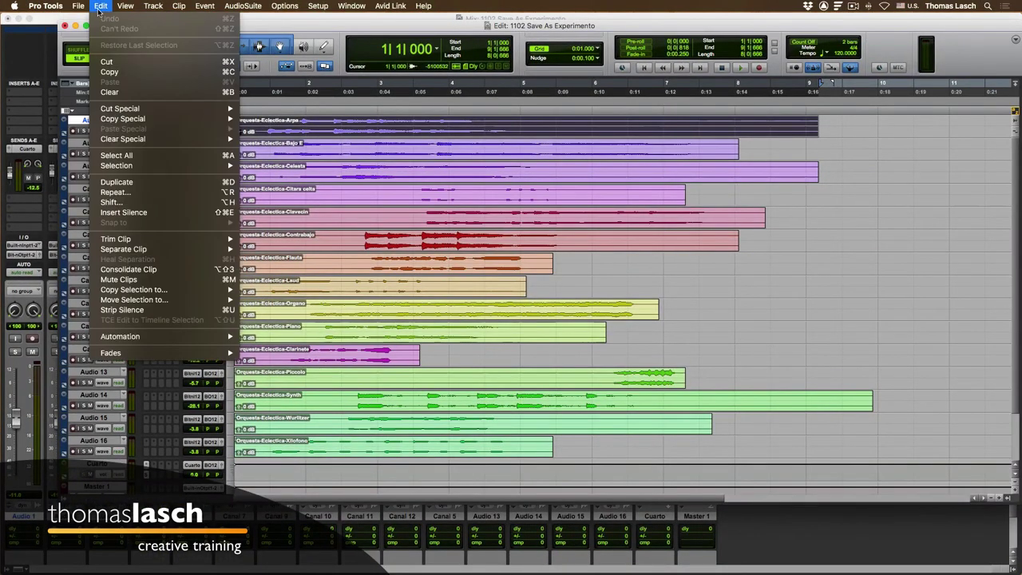
click(96, 17)
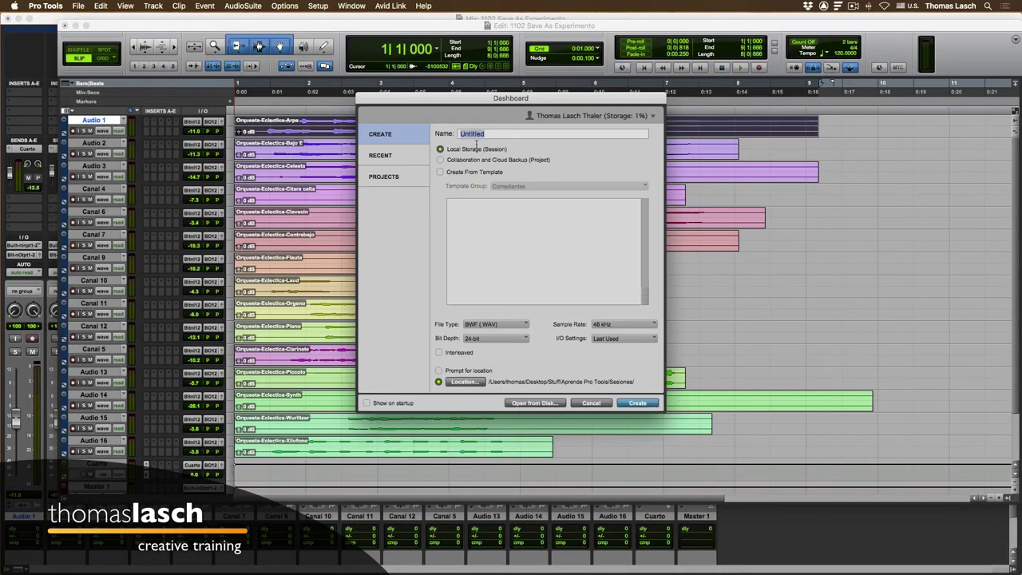
click(401, 160)
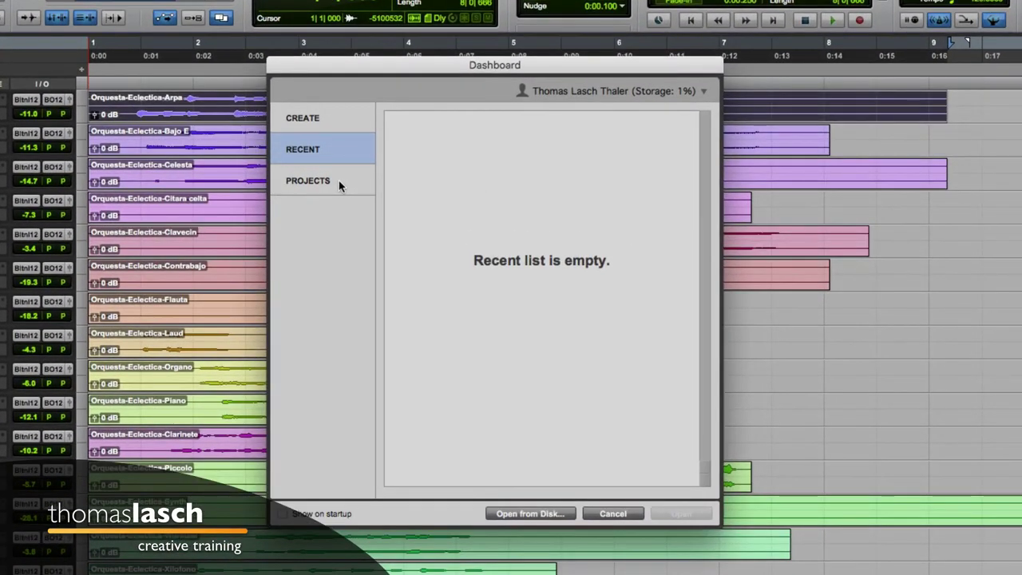
click(308, 149)
click(307, 171)
click(306, 141)
click(303, 121)
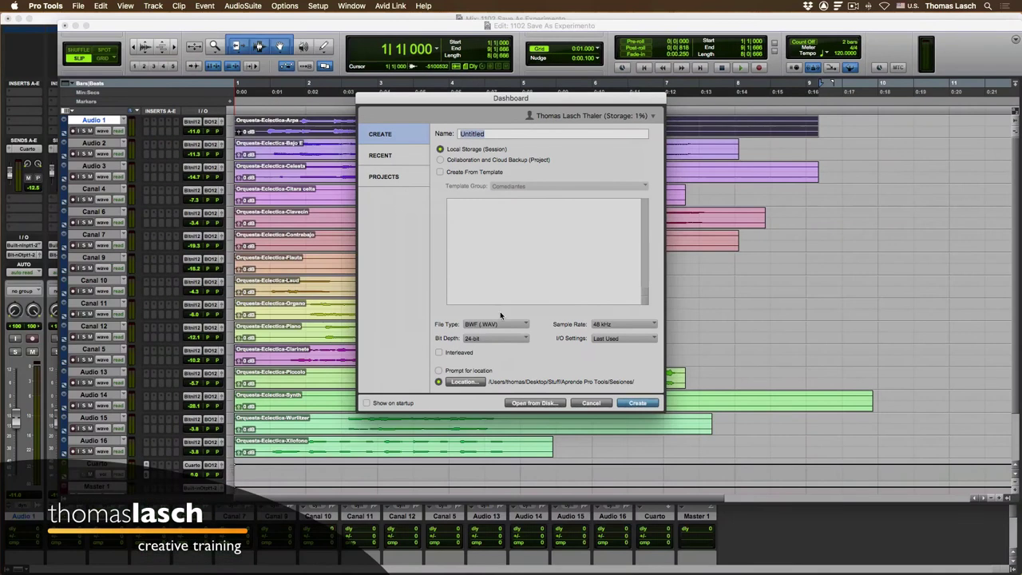
click(595, 404)
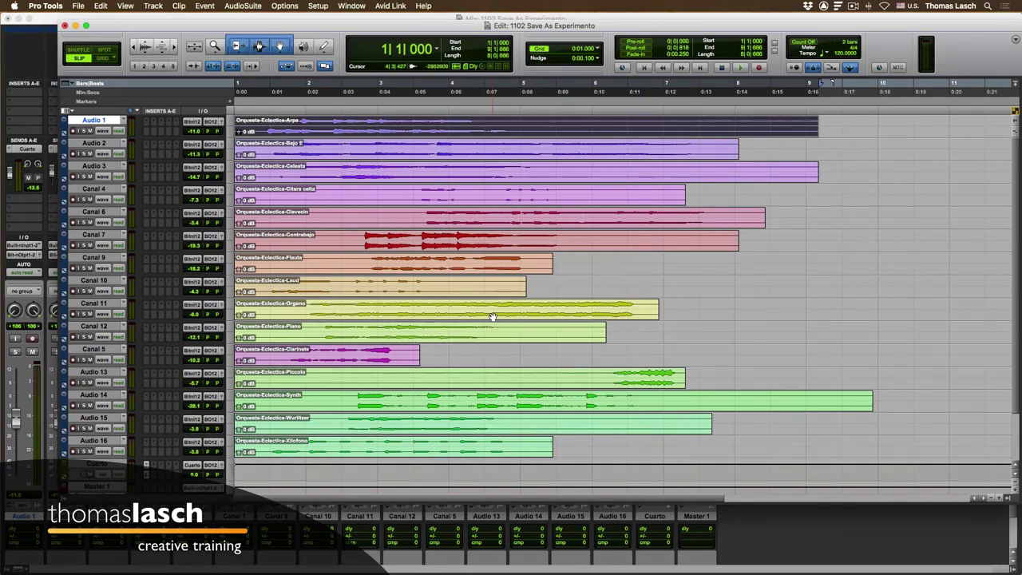
click(76, 6)
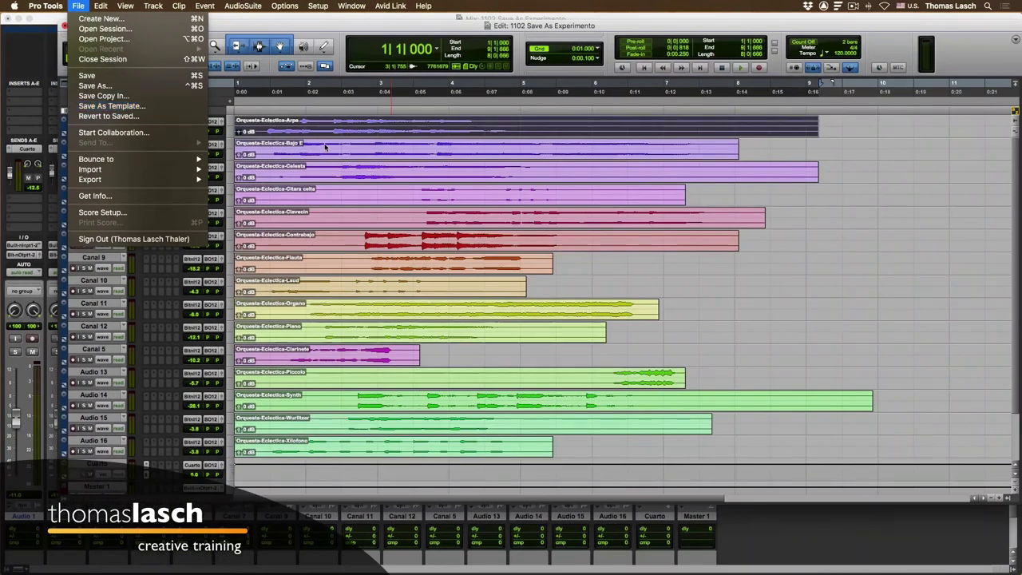
click(325, 147)
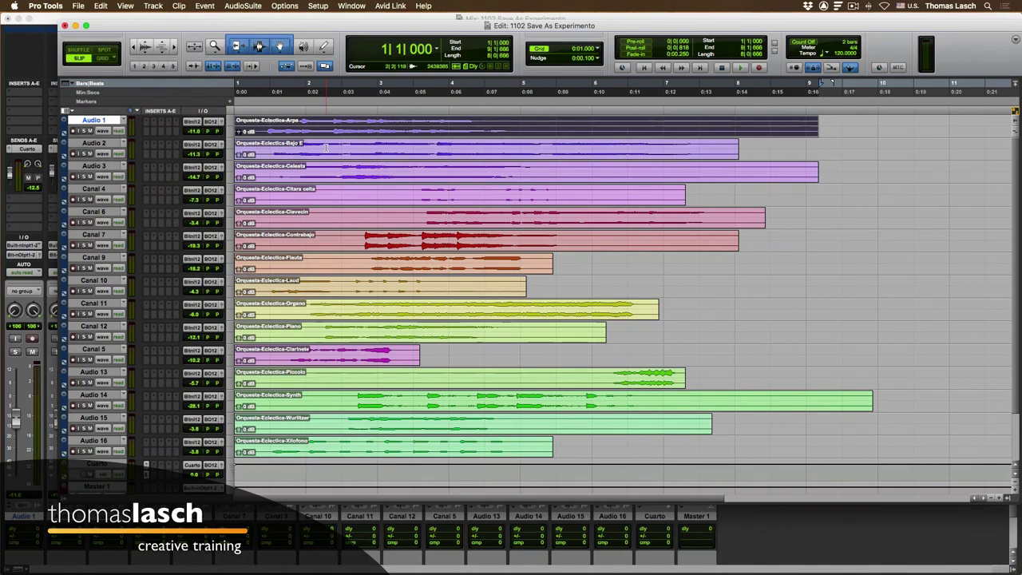